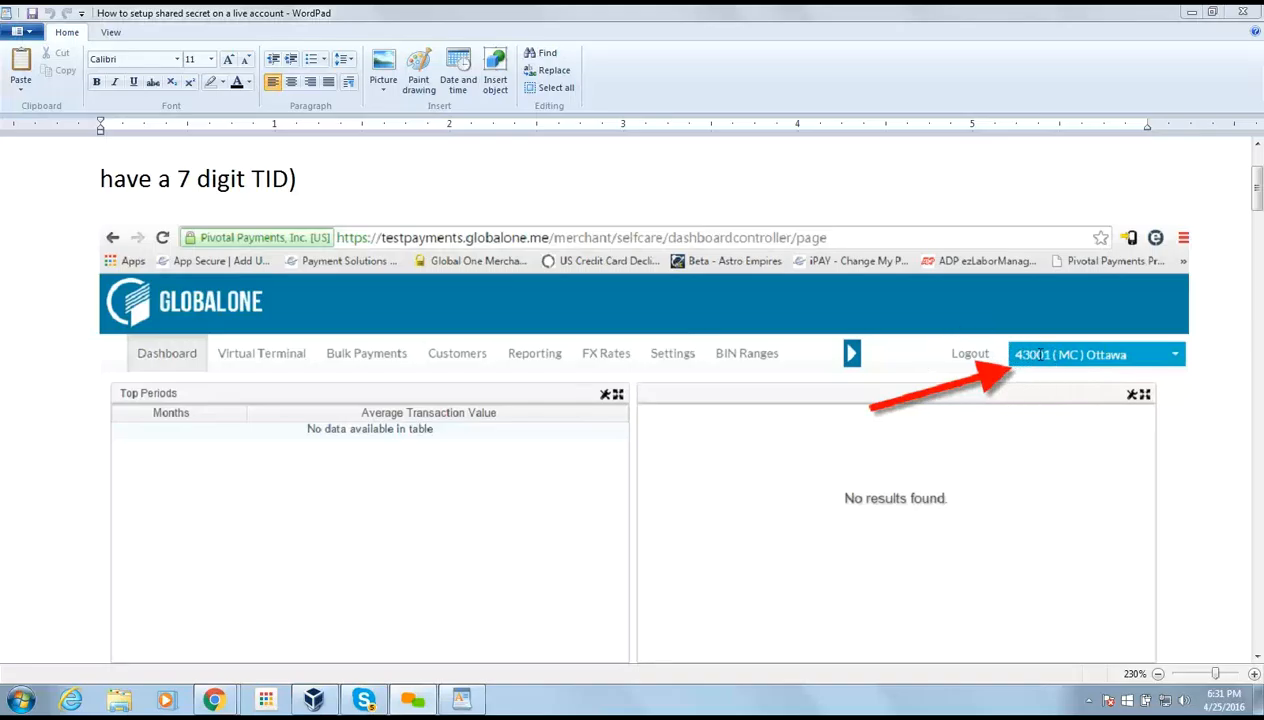
- Read through the shared-secret instructions, covering terminal selection, terminal settings, the Secret fields and updating the settings
left_click_drag(1258, 204, 1261, 297)
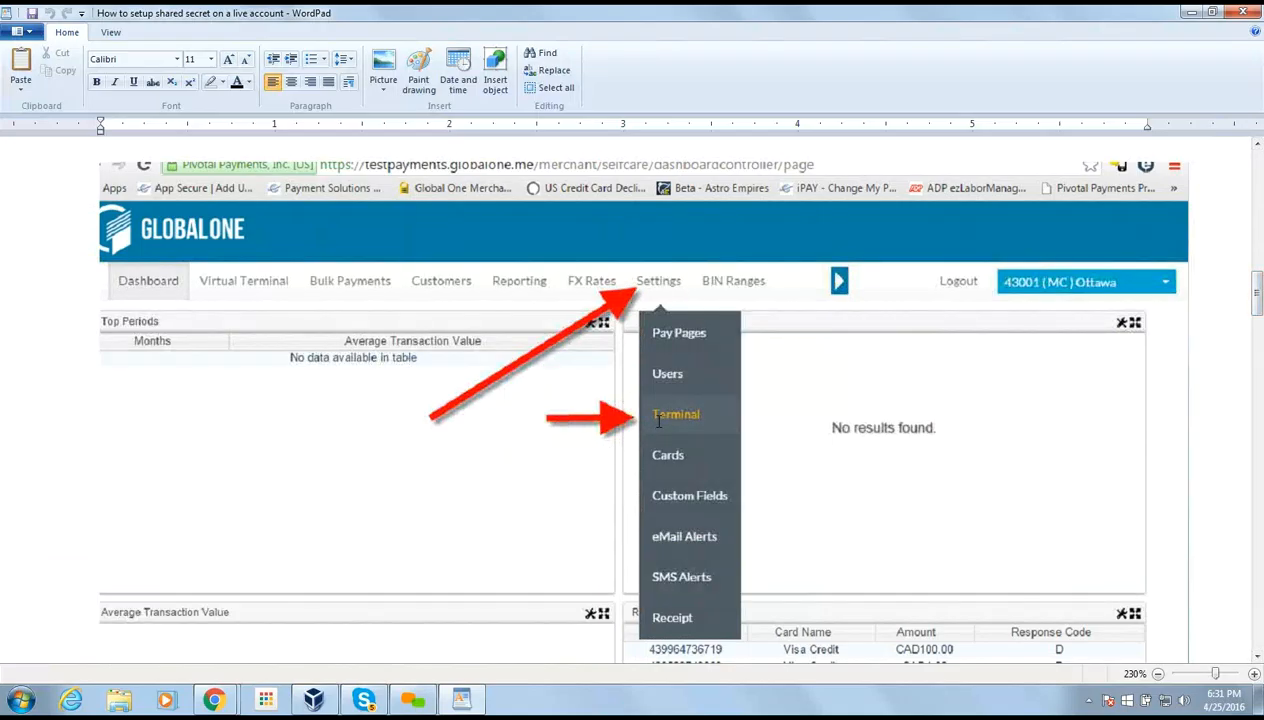
left_click_drag(1259, 300, 1260, 413)
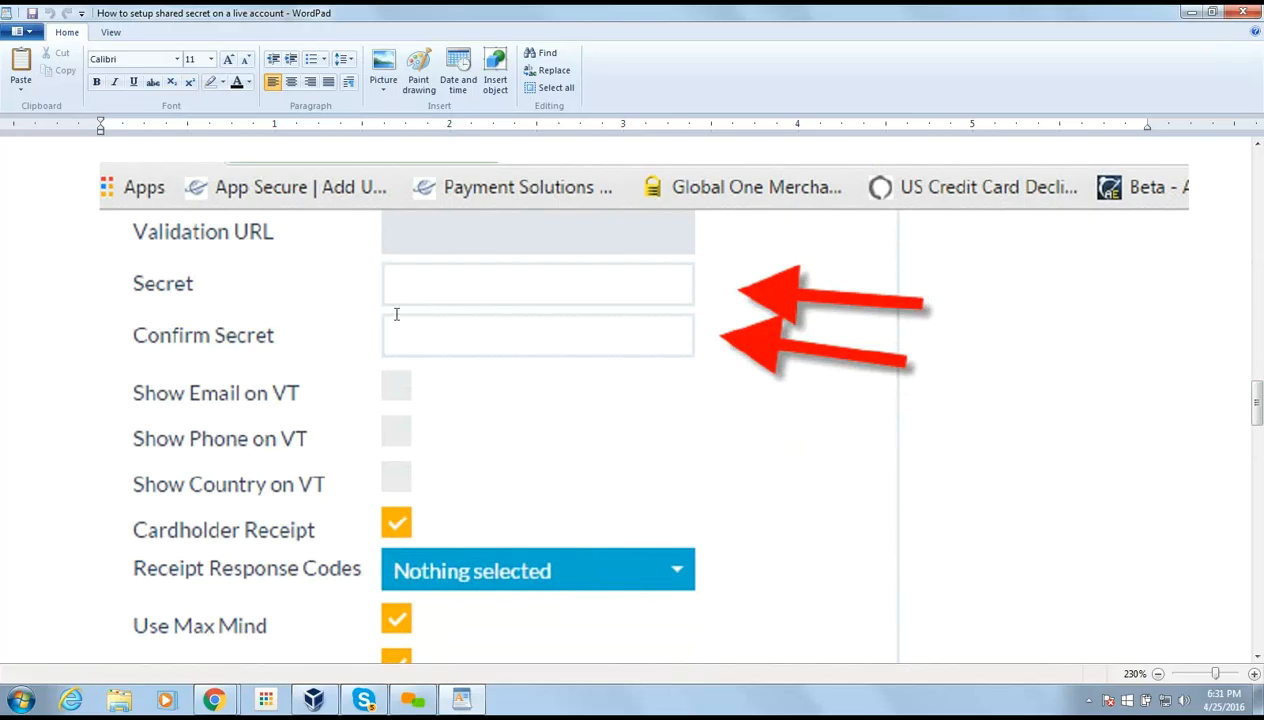
left_click_drag(1257, 401, 1258, 480)
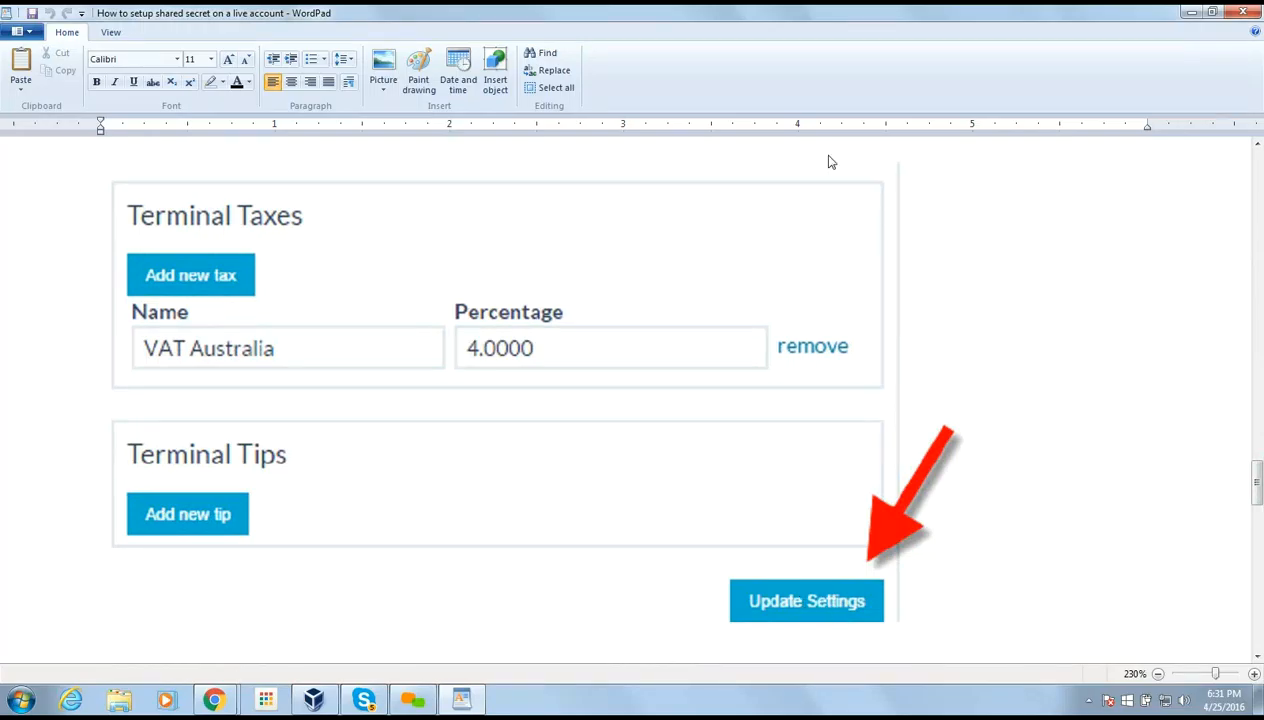
left_click(1190, 14)
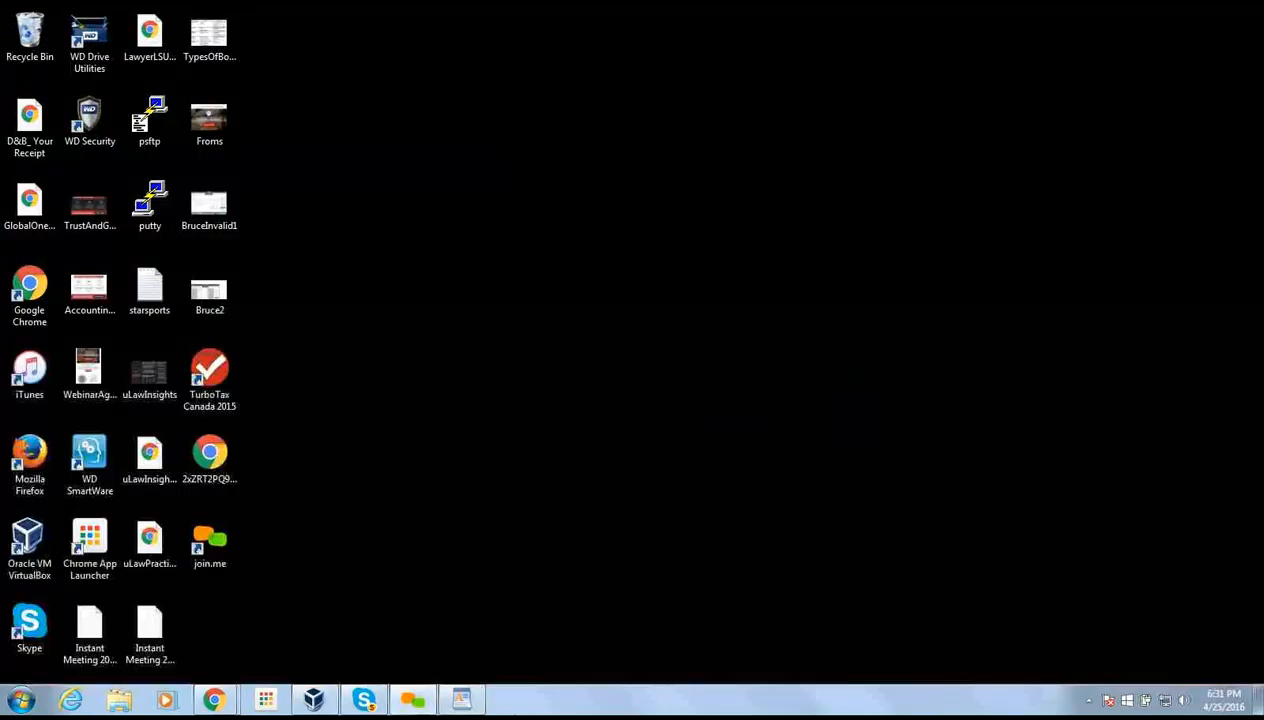
- Switch to the uLaw window in Chrome and open the Accounts section of the profile settings
mouse_move(218, 699)
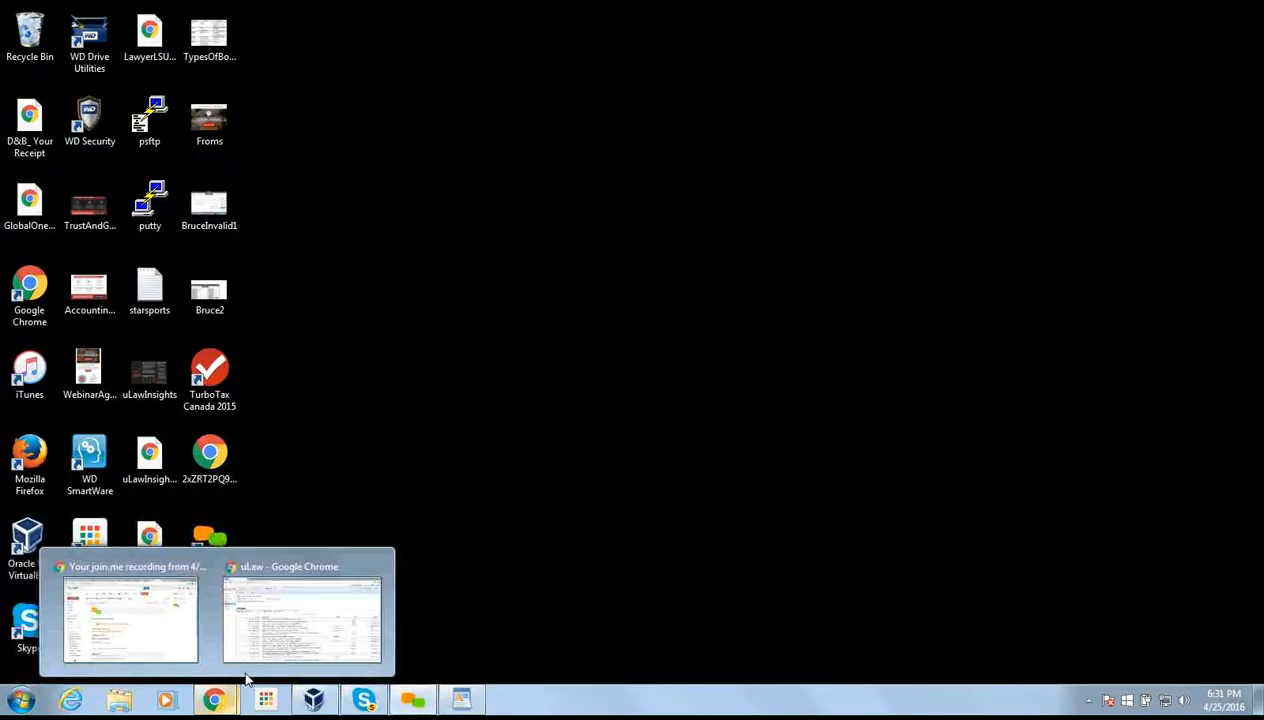
left_click(274, 618)
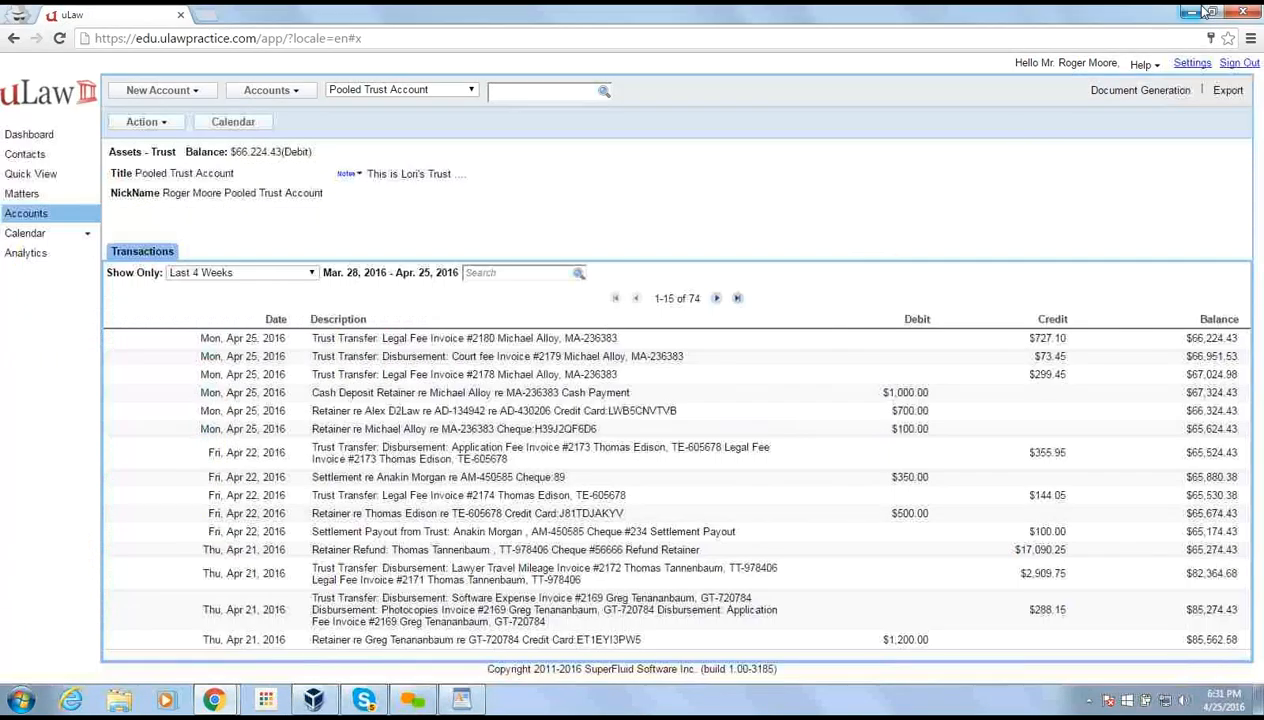
left_click(1192, 63)
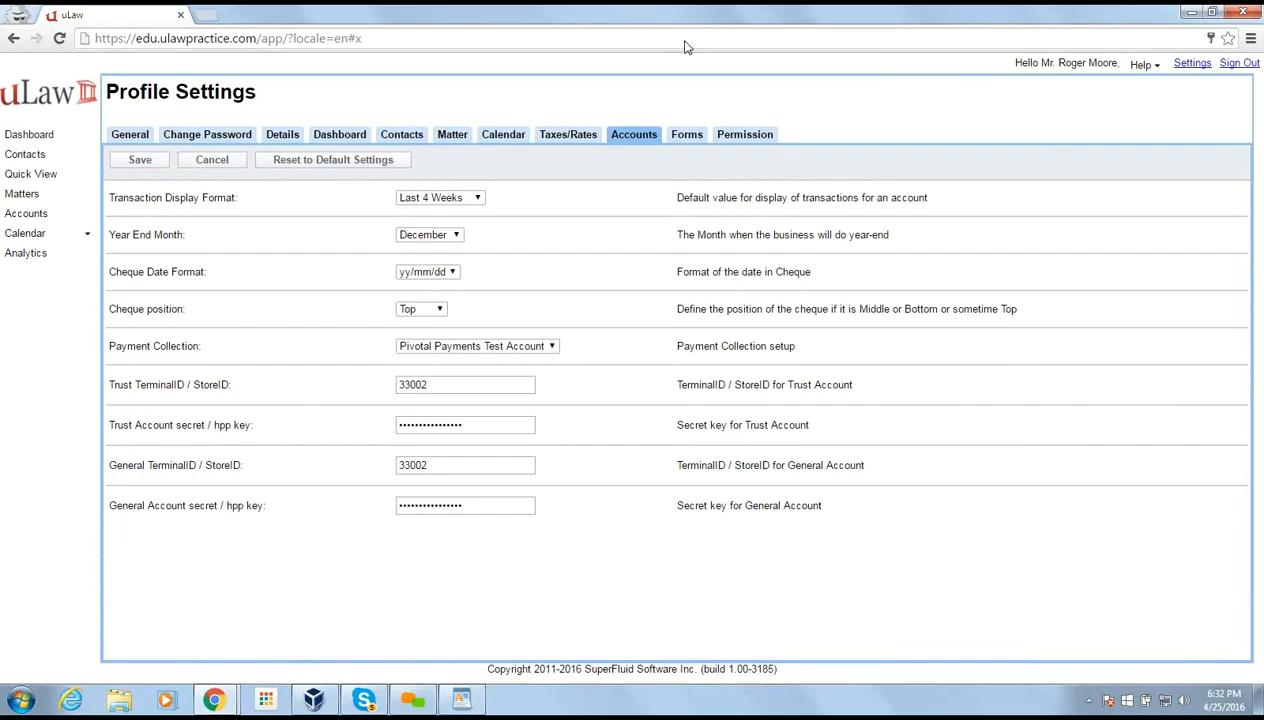
- Check the available payment collection providers and save the account settings
left_click(455, 346)
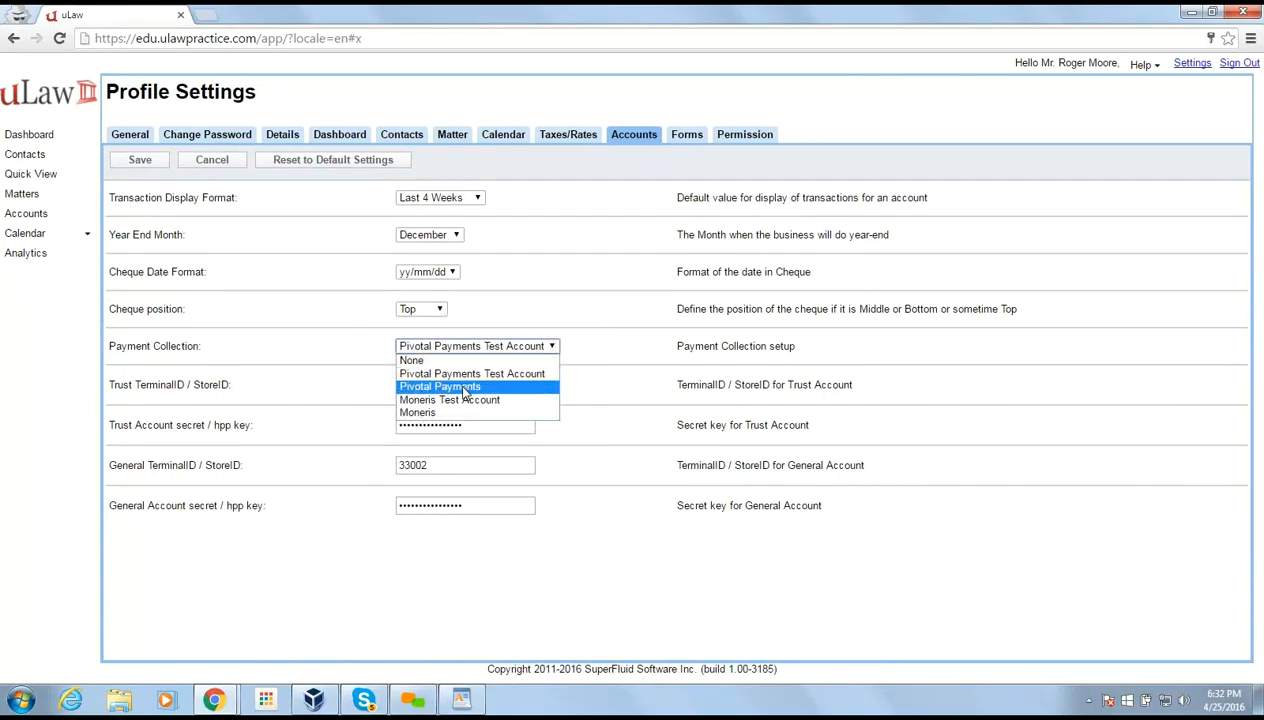
left_click(255, 388)
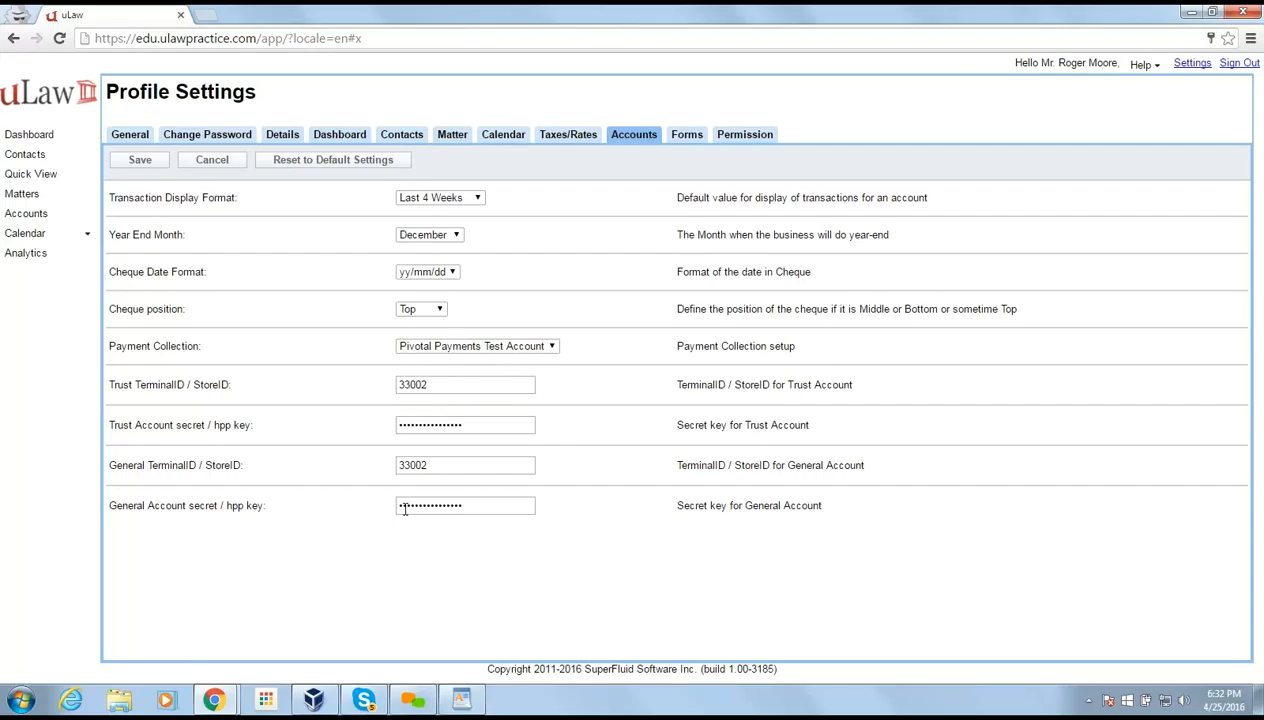
left_click(142, 168)
- Return to the pooled trust account and open payment collection for Trust
left_click(25, 214)
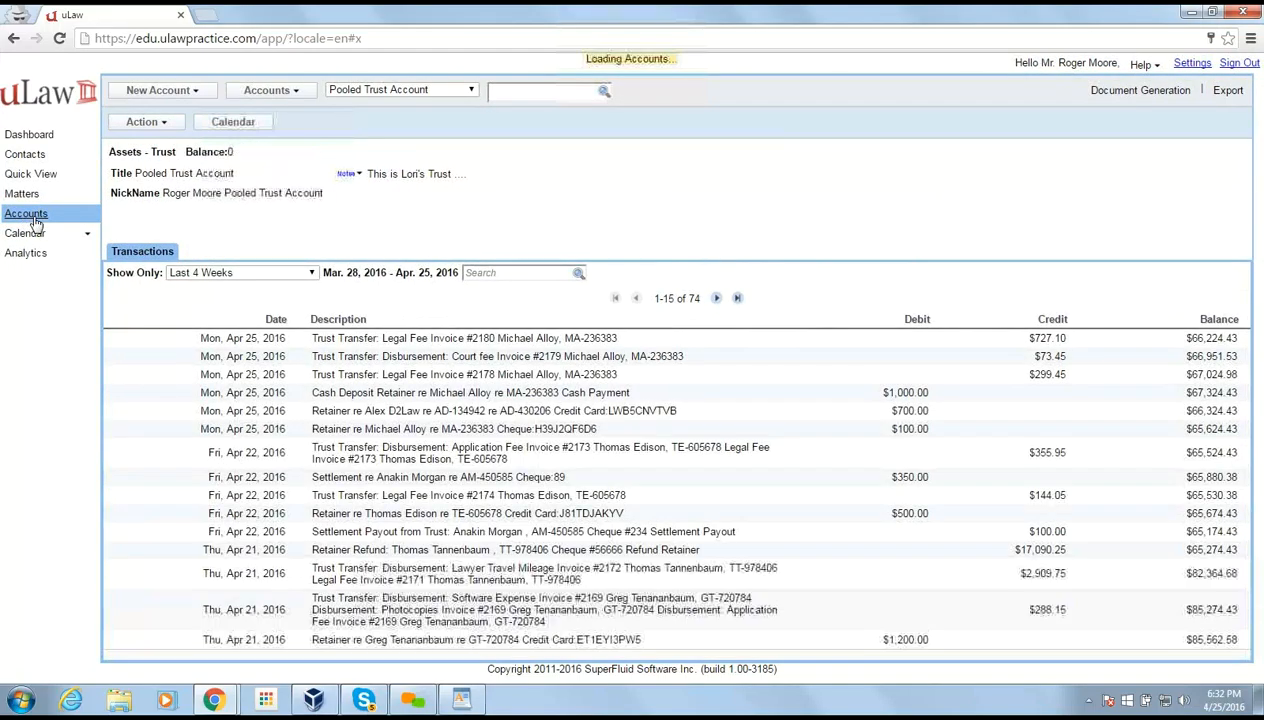
left_click(150, 126)
mouse_move(163, 193)
mouse_move(167, 220)
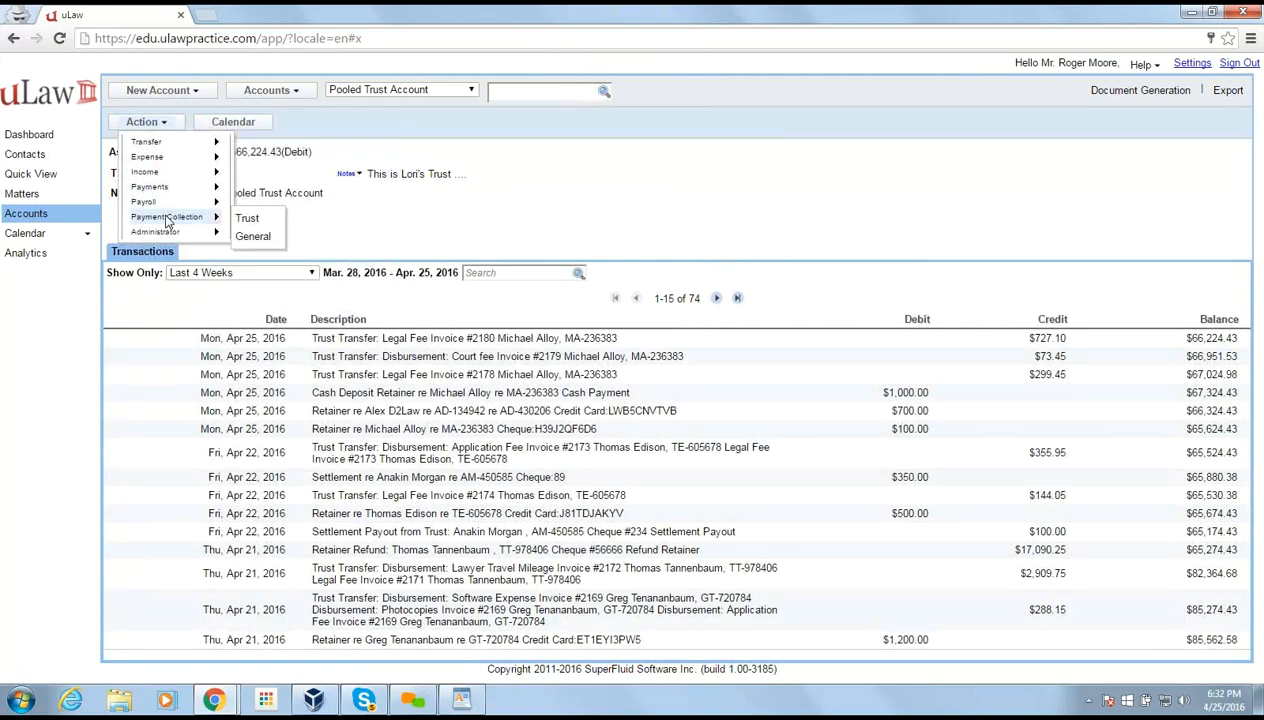
left_click(246, 218)
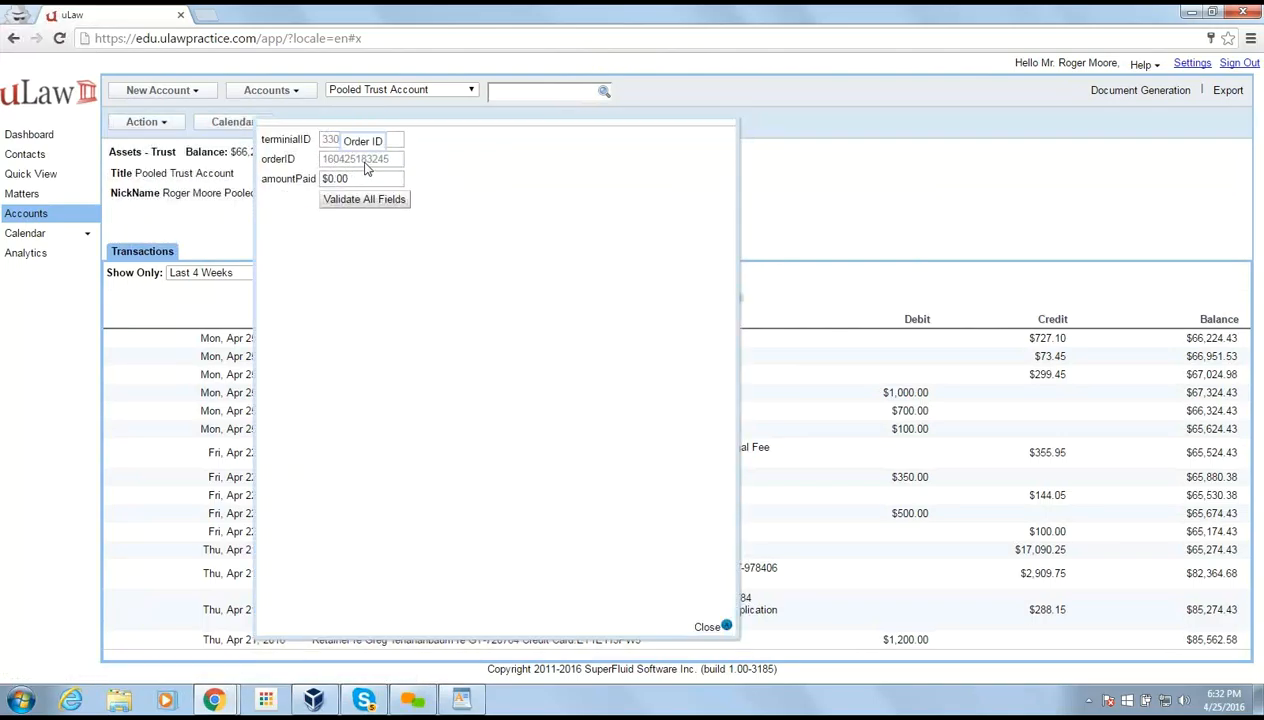
- Test trust payment collection by setting the amount to $0.01, validating the fields and loading the card payment form, and close it
left_click(296, 179)
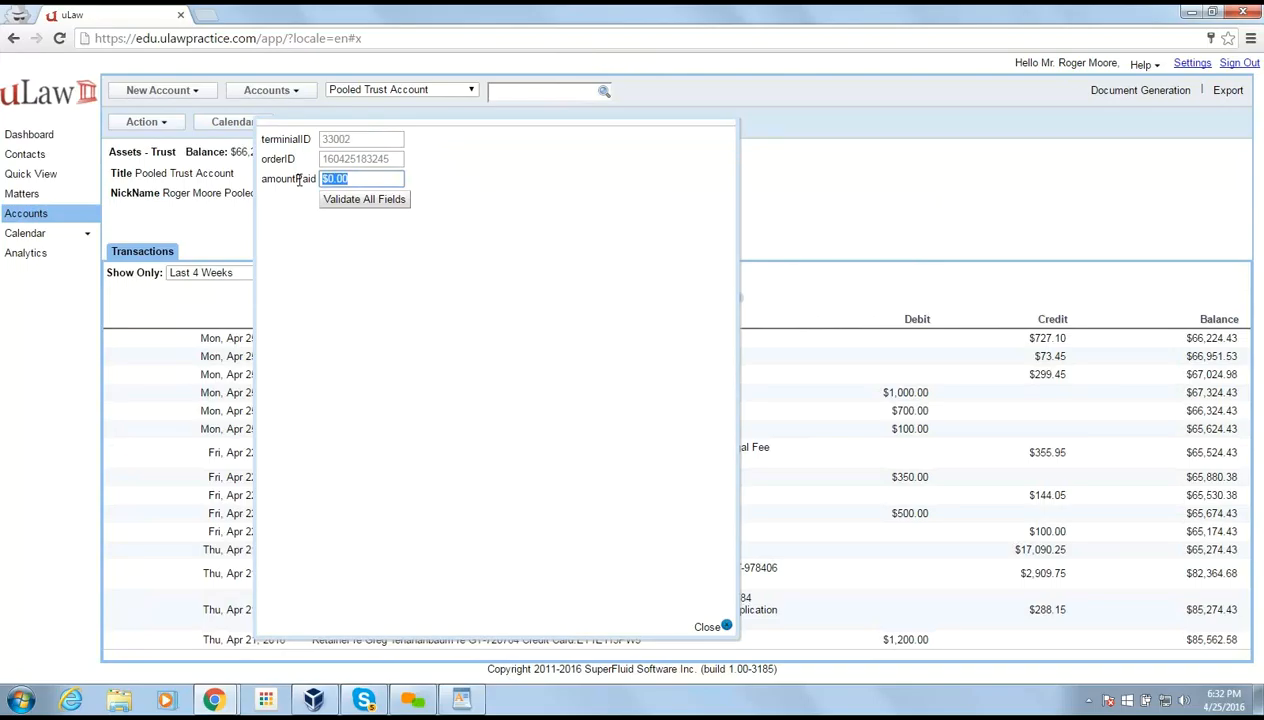
type(".01")
left_click(379, 313)
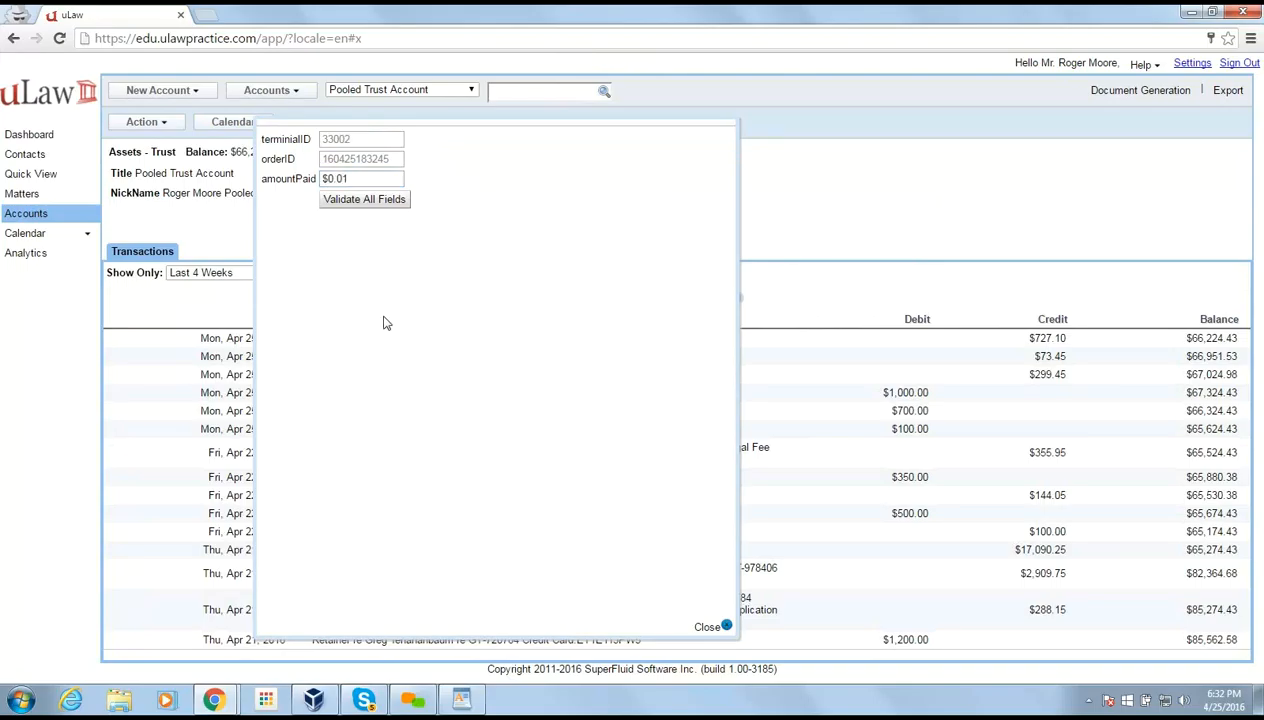
left_click(363, 200)
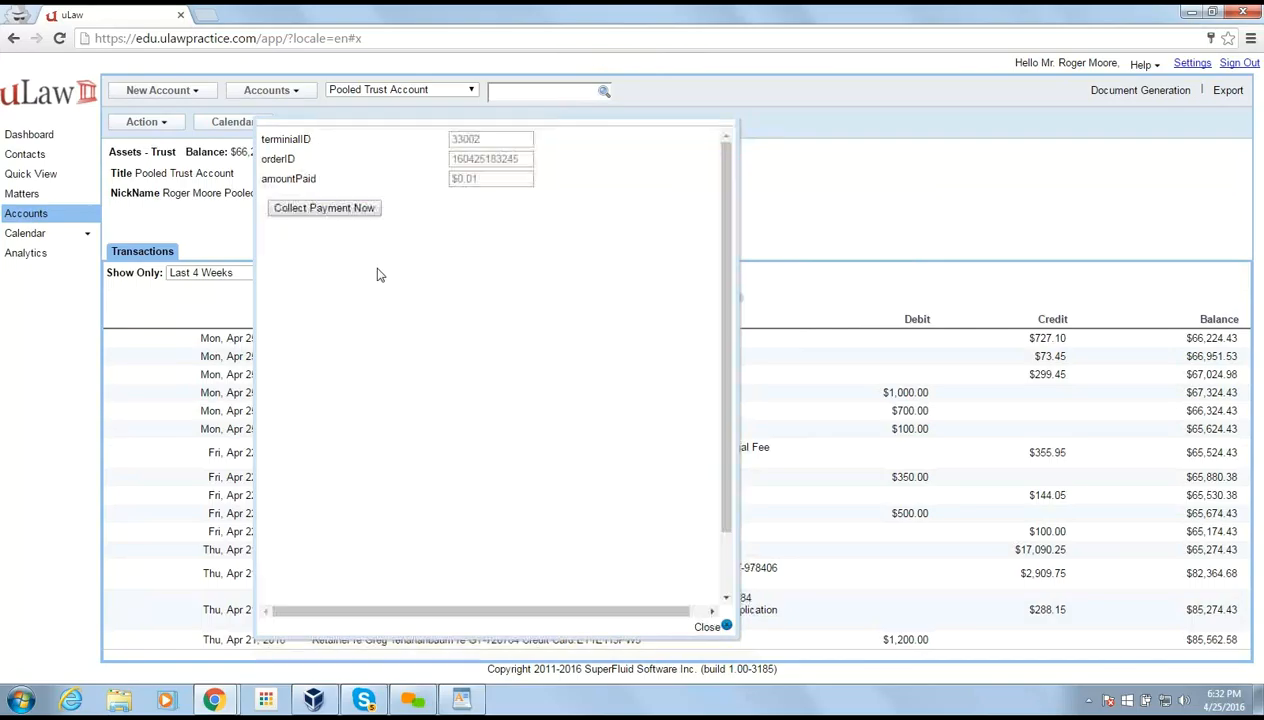
left_click(352, 212)
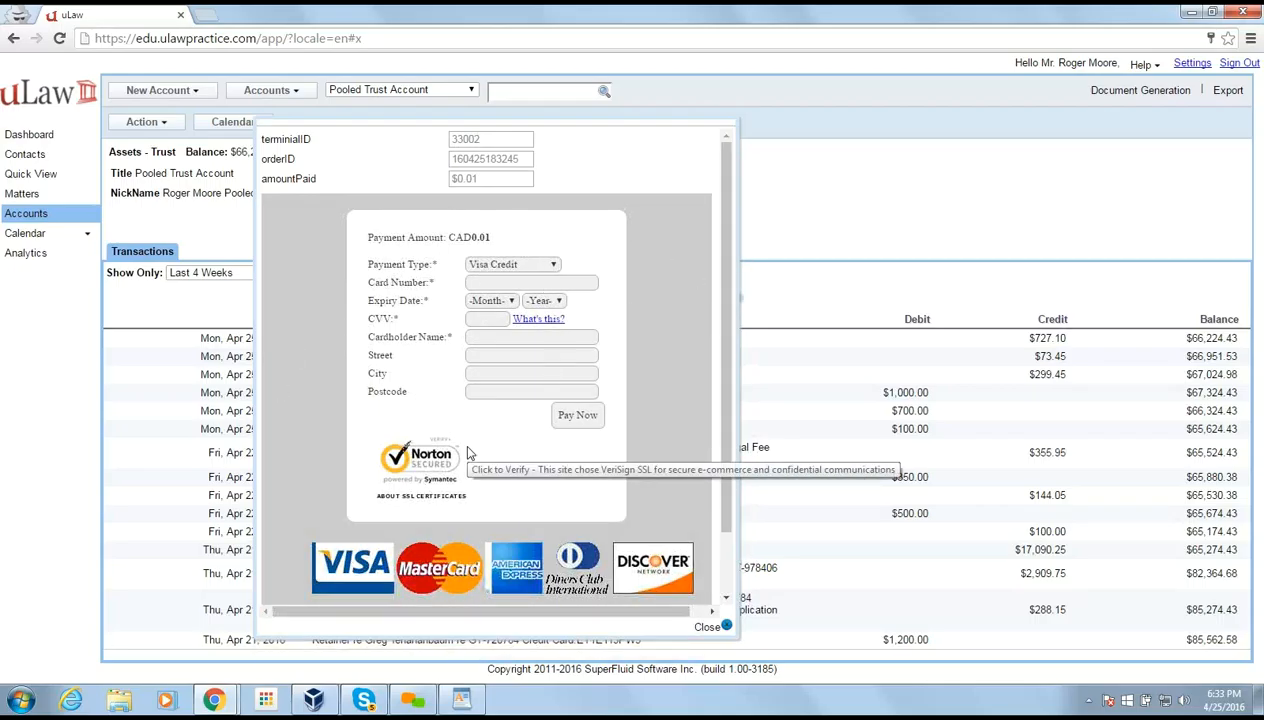
left_click(727, 627)
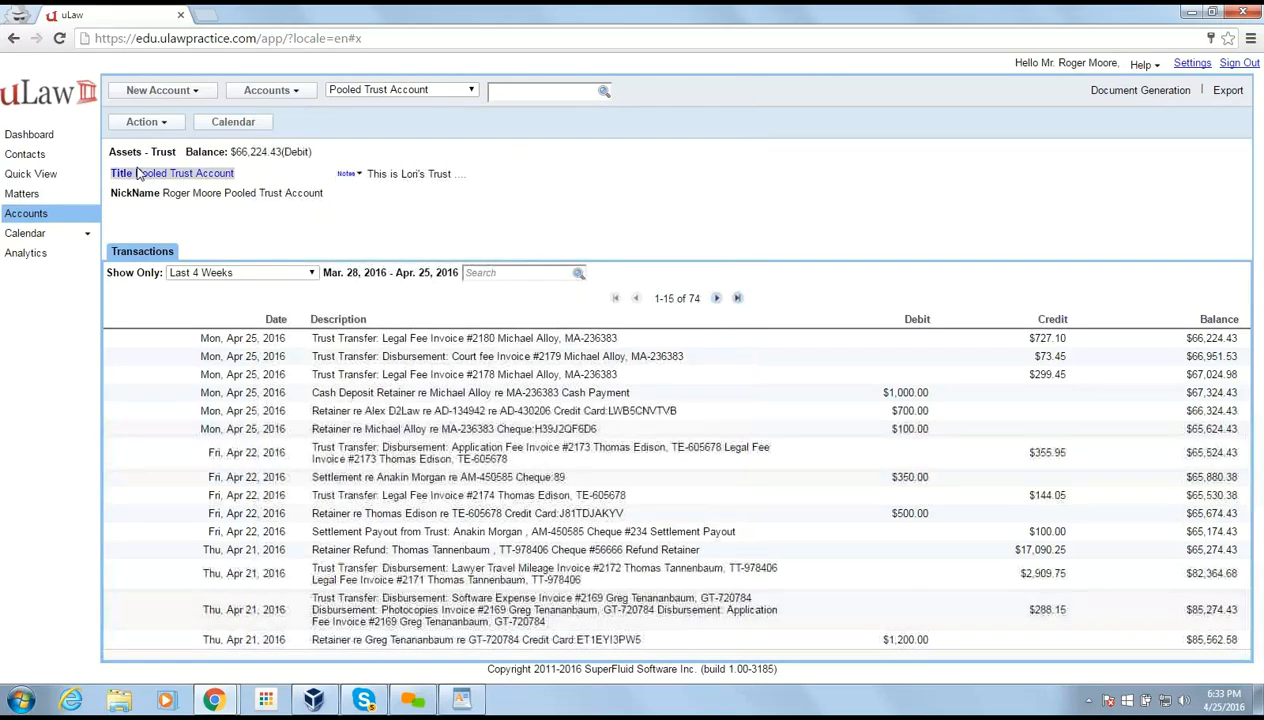
- Test General payment collection for $0.01 by validating the fields and loading the card payment form, and close it
left_click(141, 121)
mouse_move(165, 219)
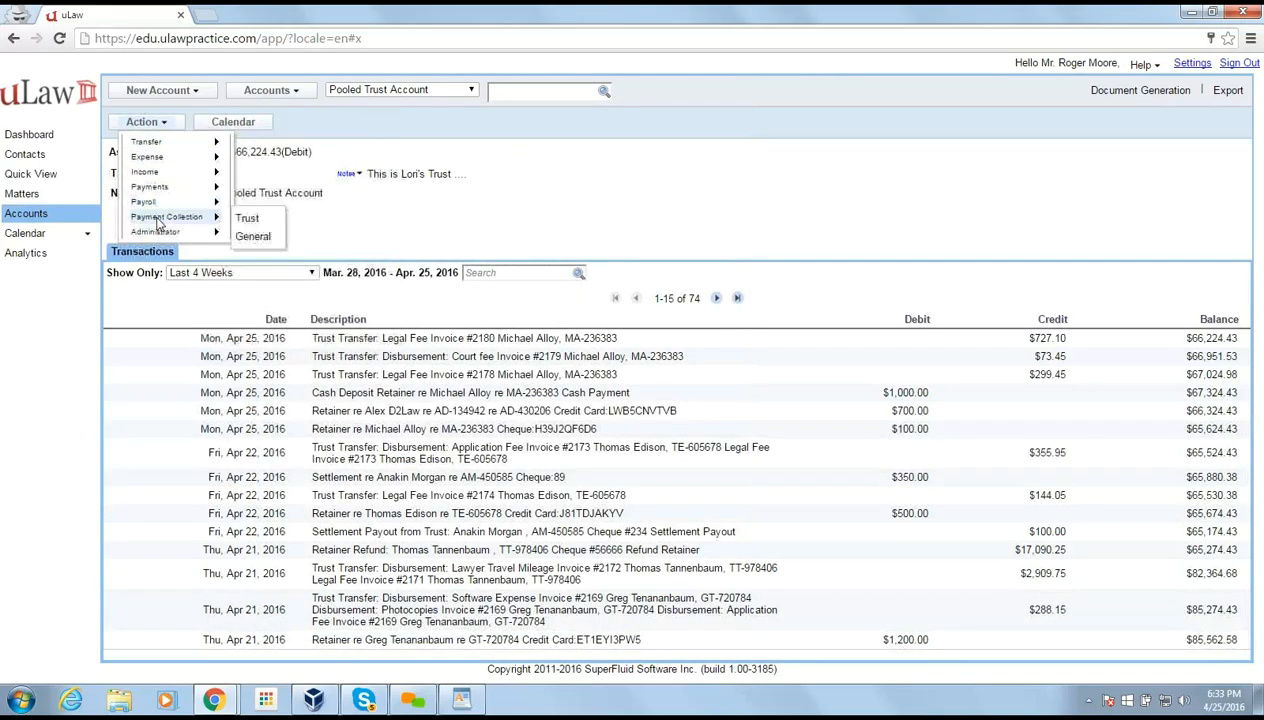
left_click(253, 236)
left_click(361, 178)
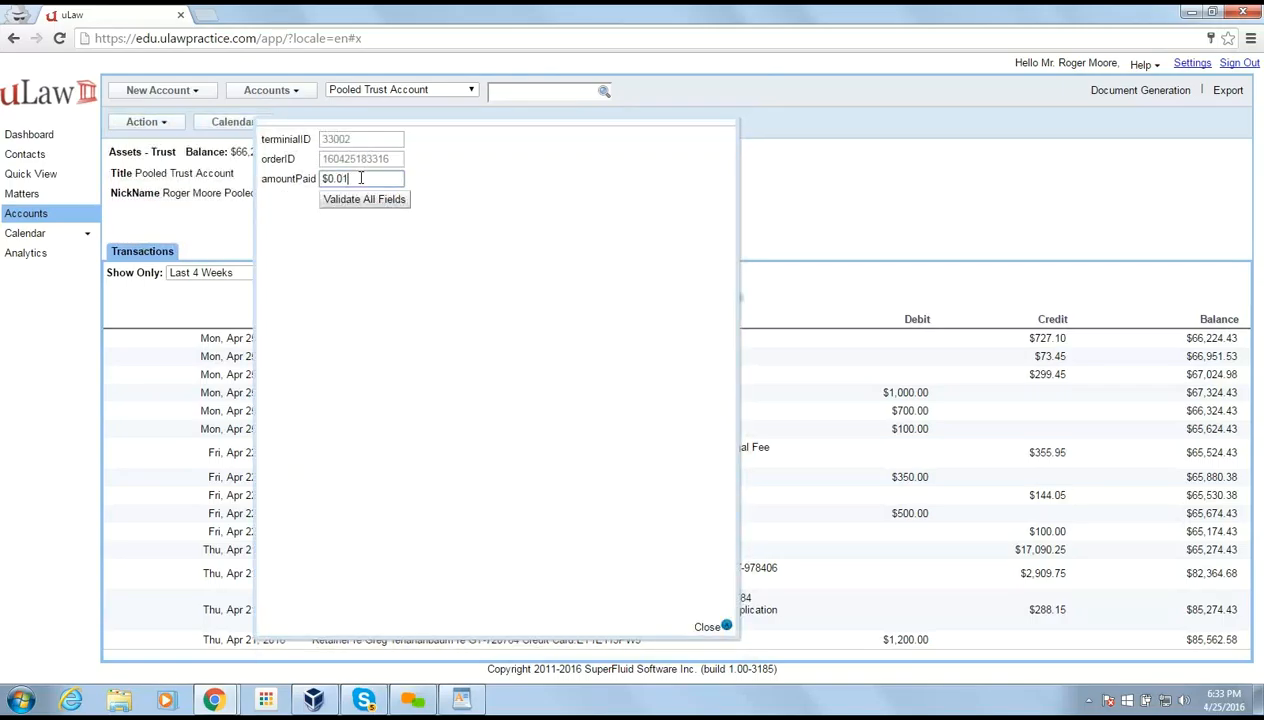
left_click(366, 200)
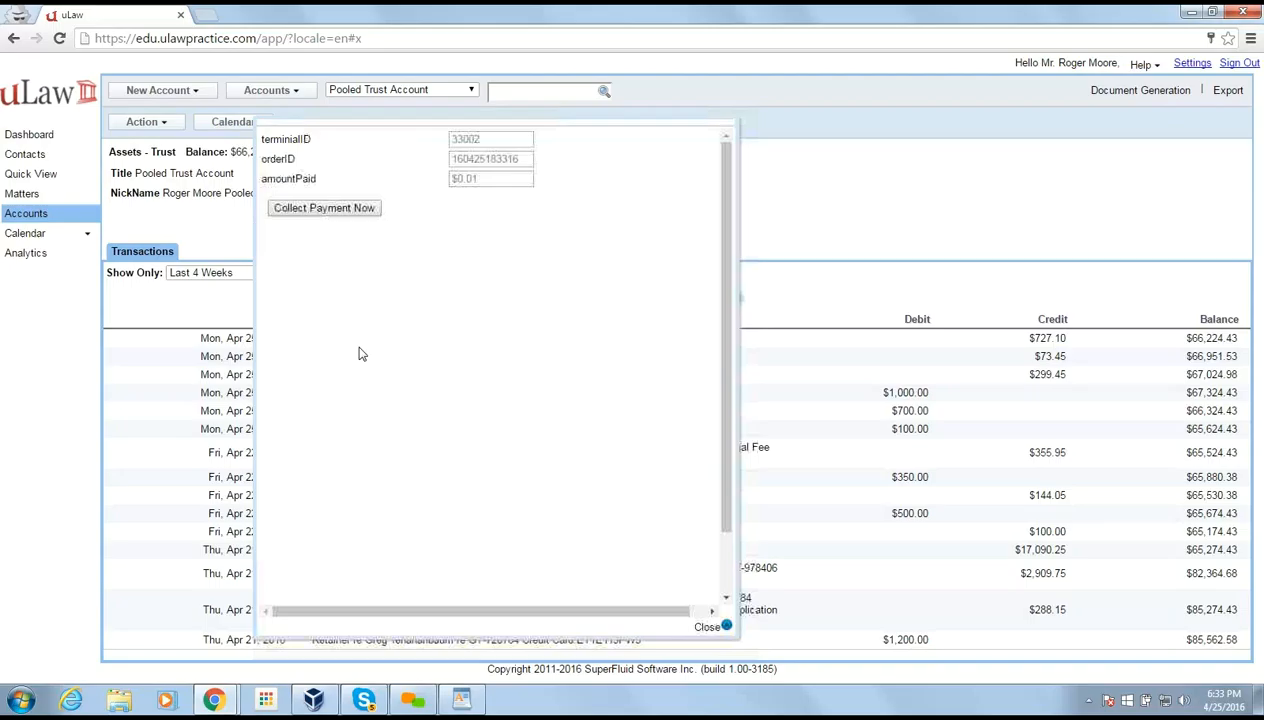
left_click(326, 209)
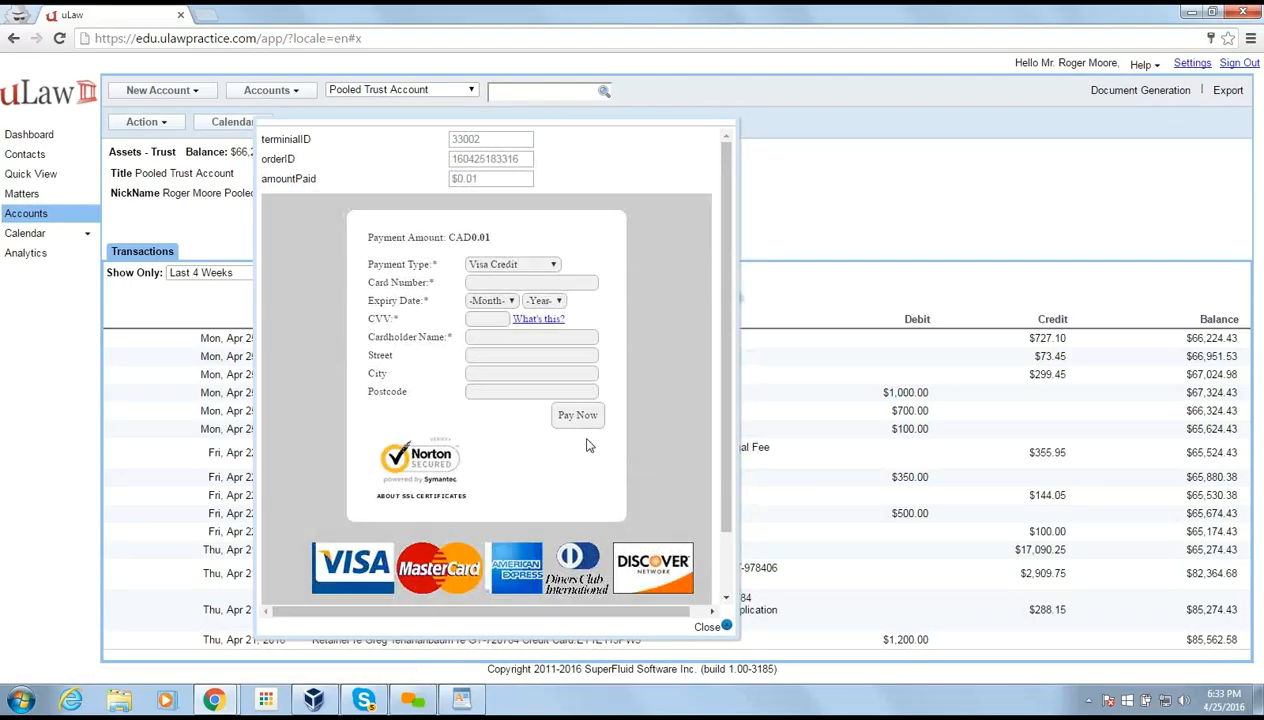
left_click(708, 627)
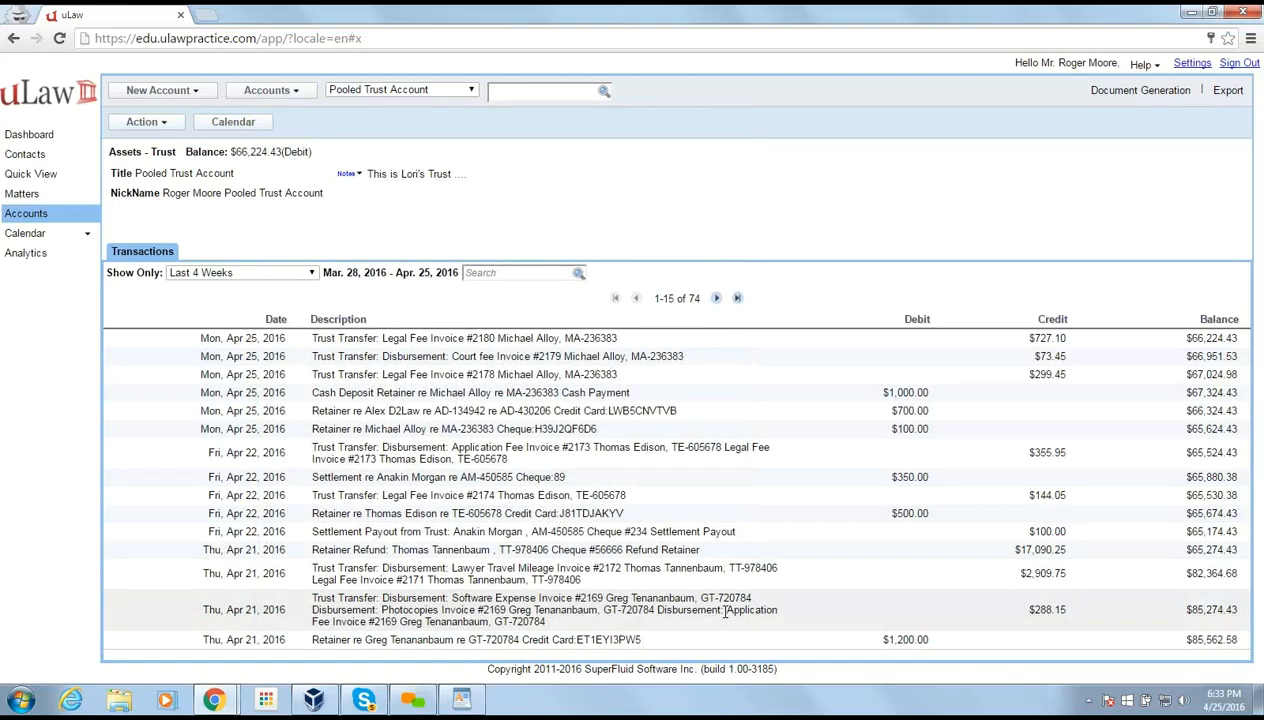
- View an upcoming dashboard event in the calendar and return to the dashboard
left_click(30, 135)
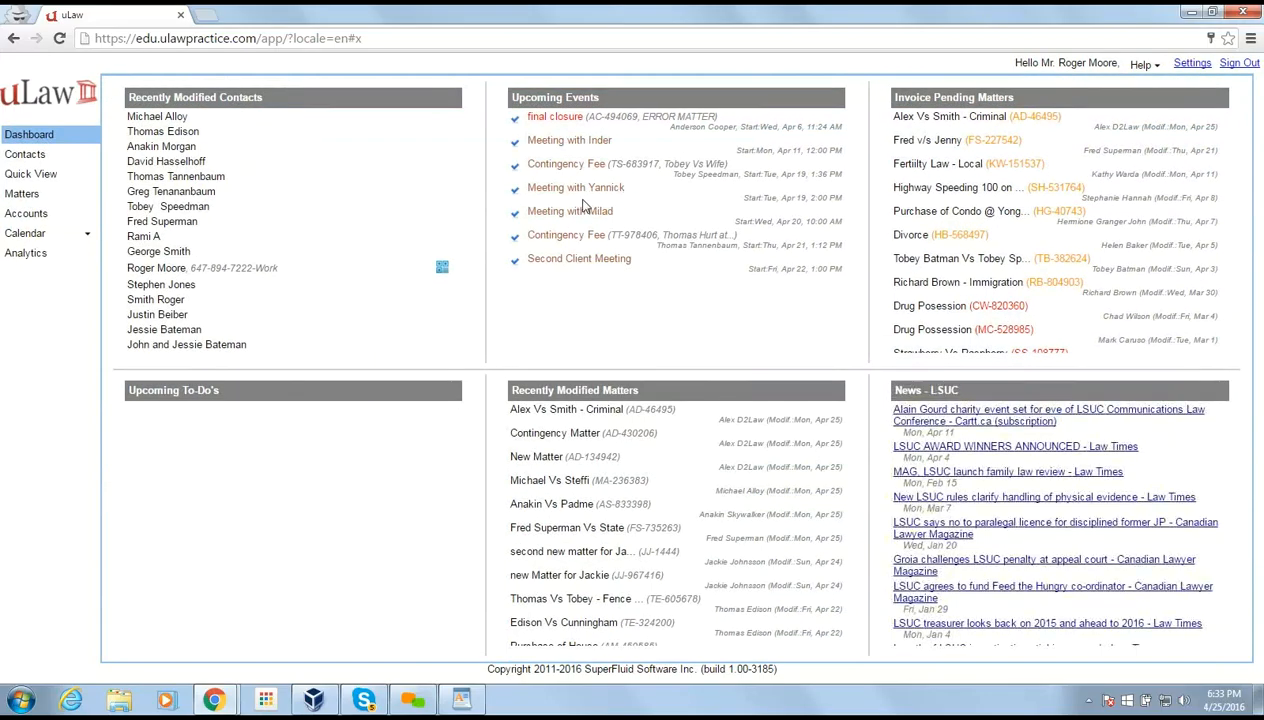
left_click(578, 143)
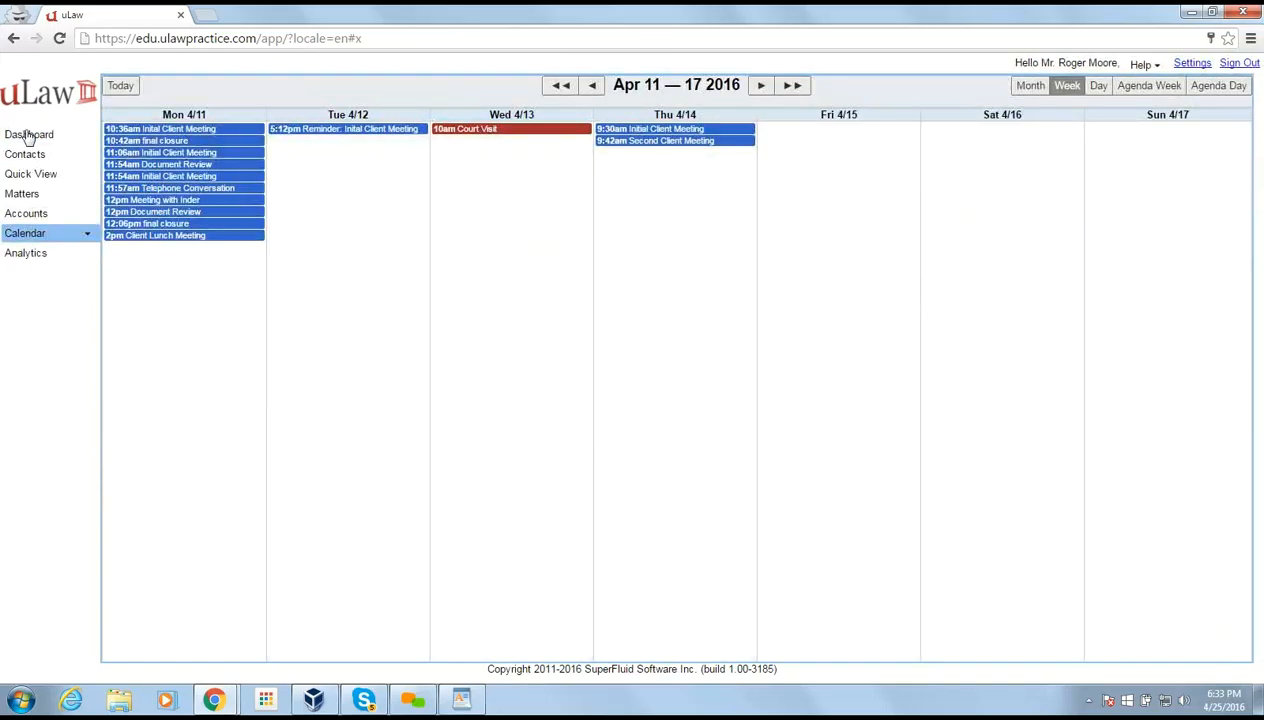
left_click(26, 134)
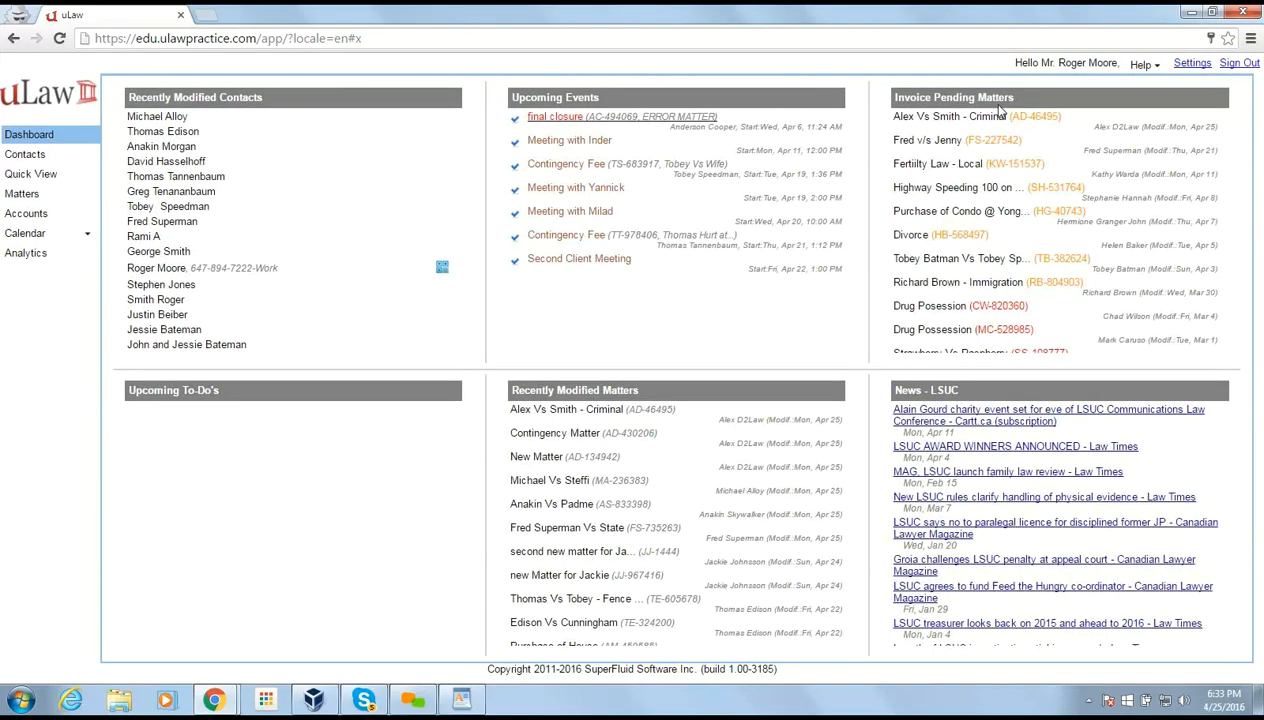
- Open the second invoice-pending matter and enter a new $4,000 retainer received from the client
left_click(928, 141)
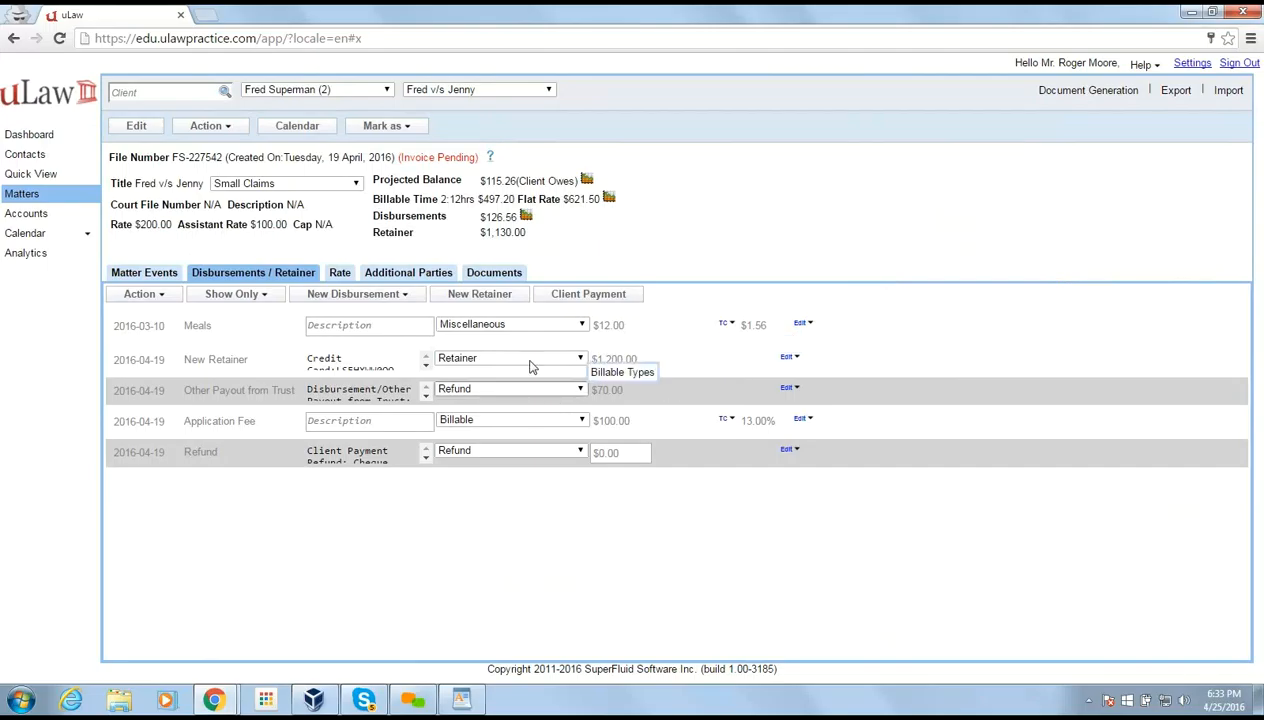
left_click(481, 298)
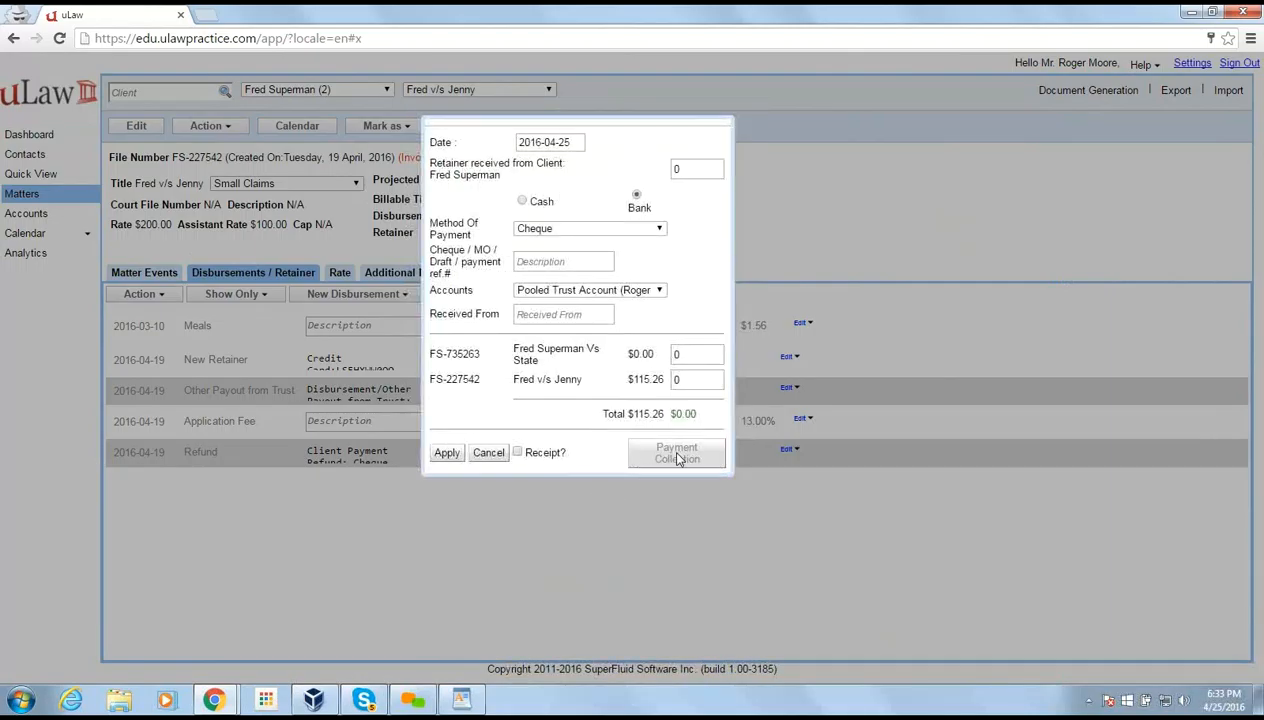
left_click(674, 170)
type("4,000")
left_click(687, 234)
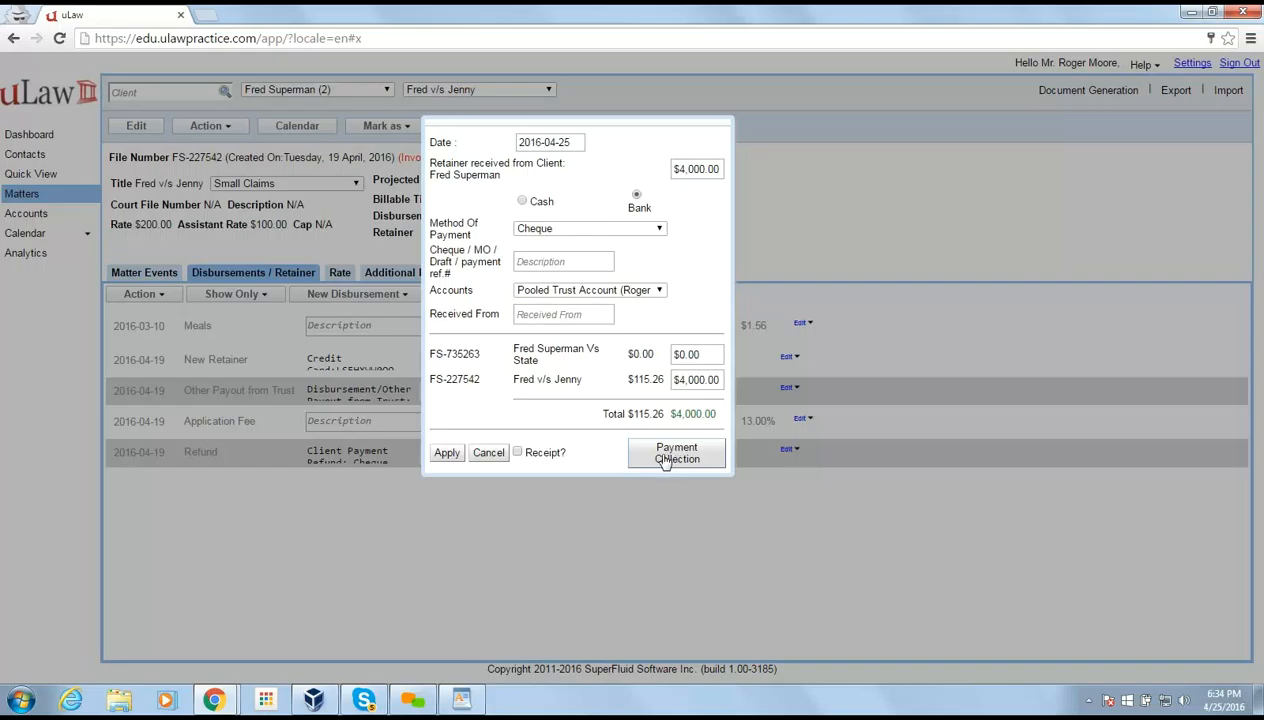
- Start payment collection for the retainer, validate all fields and load the card payment form
left_click(665, 458)
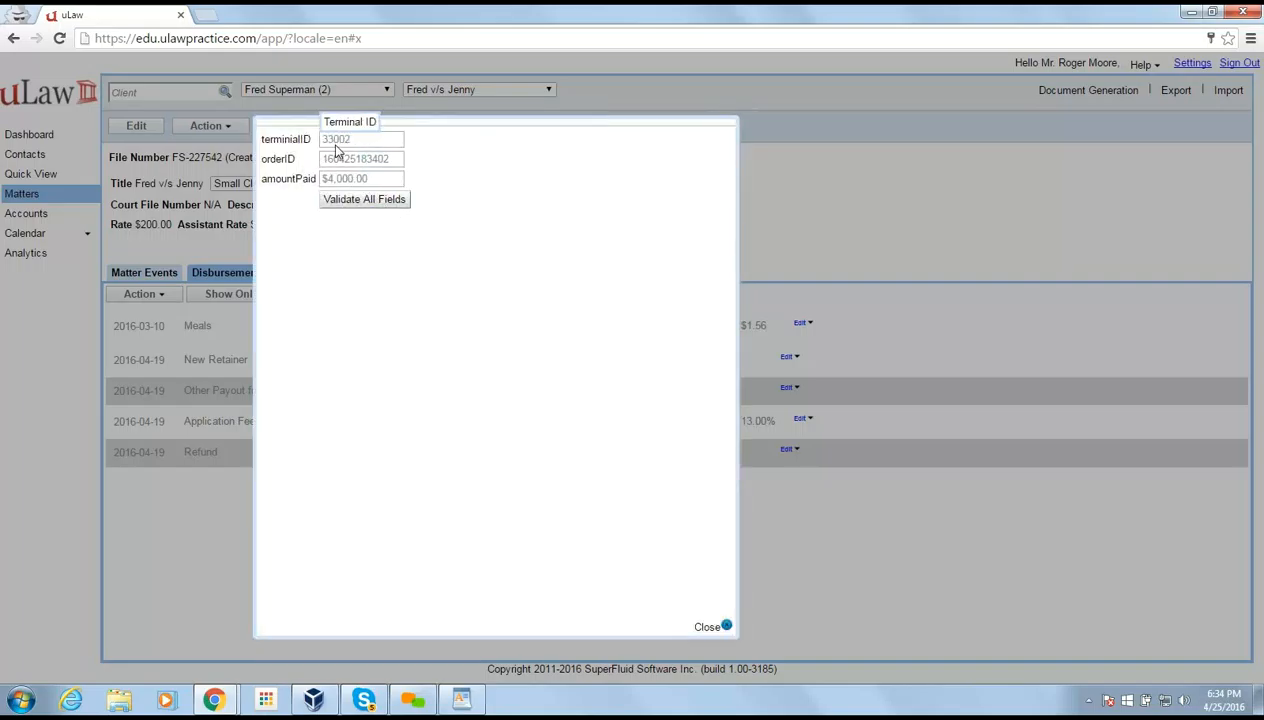
left_click(361, 203)
left_click(339, 212)
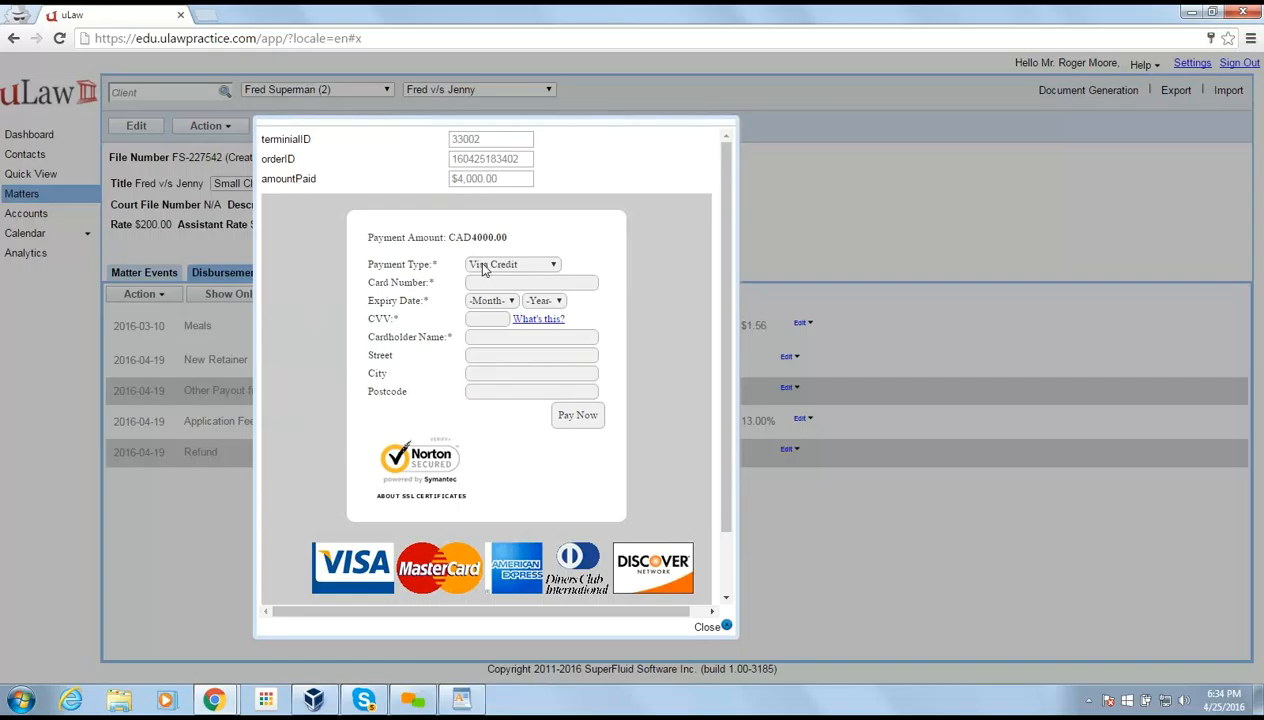
- Select MasterCard as the payment type and enter the card number
left_click(490, 264)
left_click(496, 282)
left_click(497, 282)
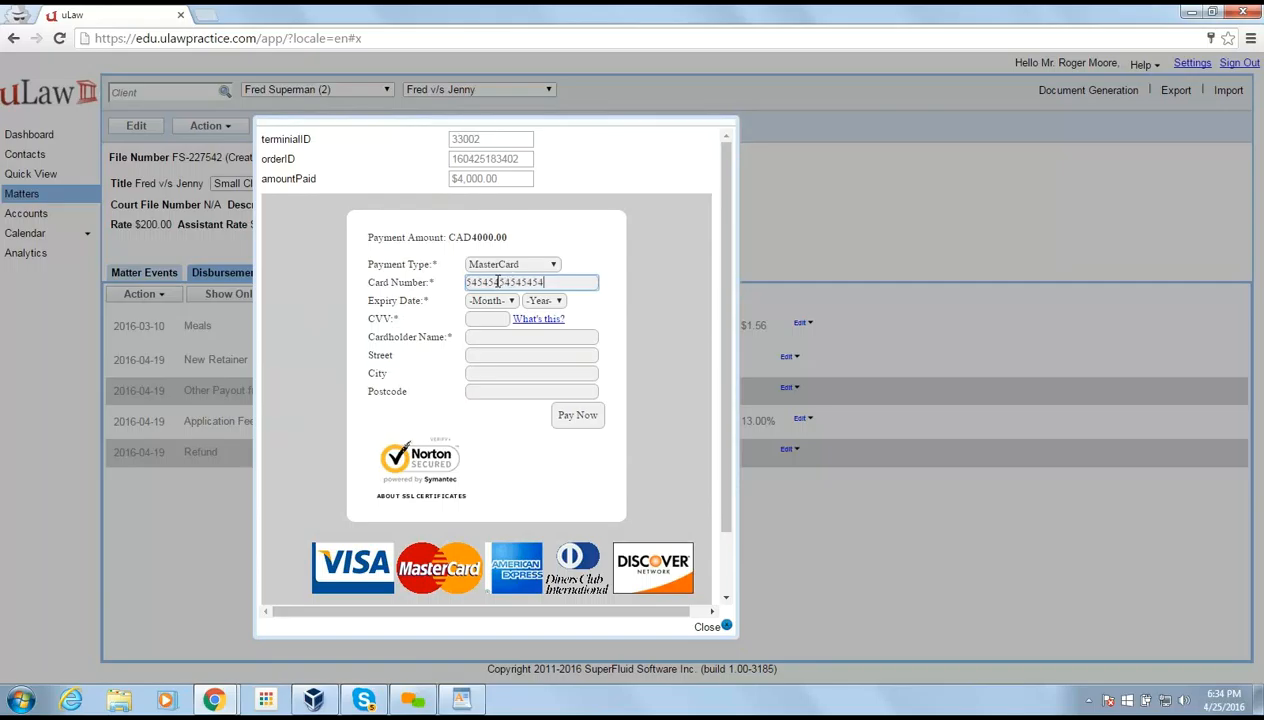
- Fill in the card's expiry date, CVV and cardholder name, and submit the retainer payment
left_click(490, 300)
left_click(492, 366)
left_click(540, 300)
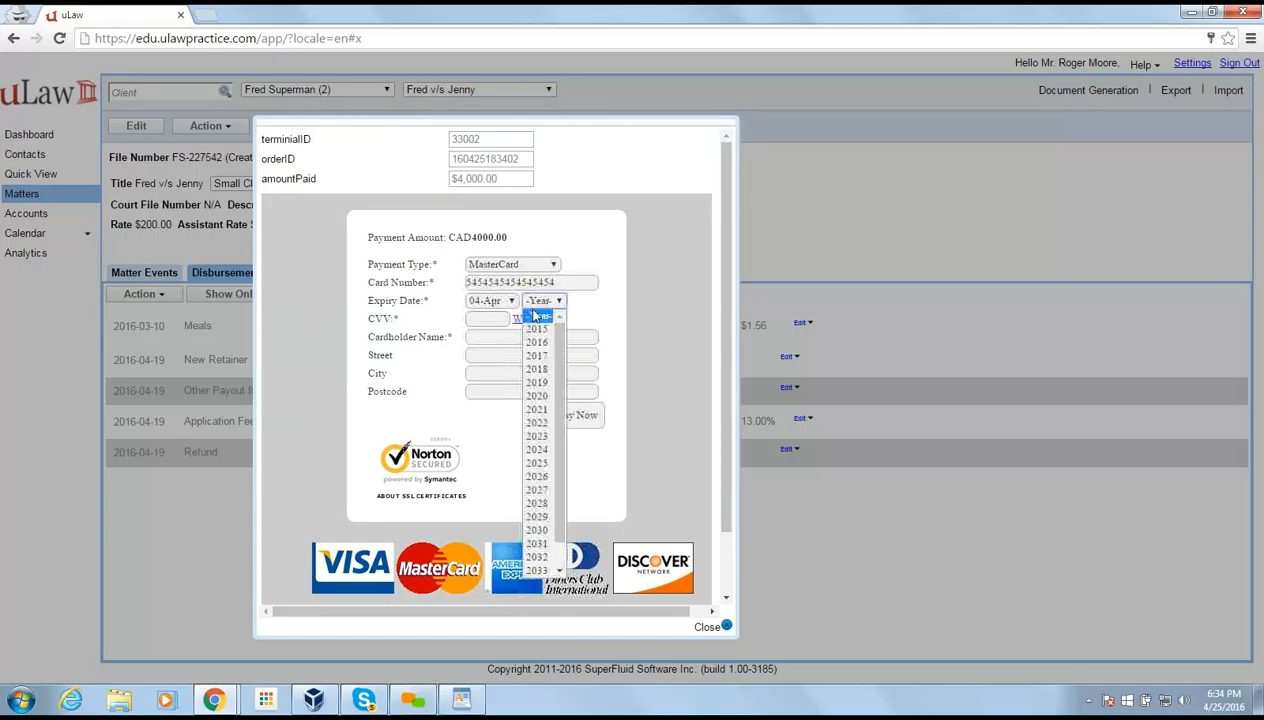
left_click(530, 381)
left_click(504, 318)
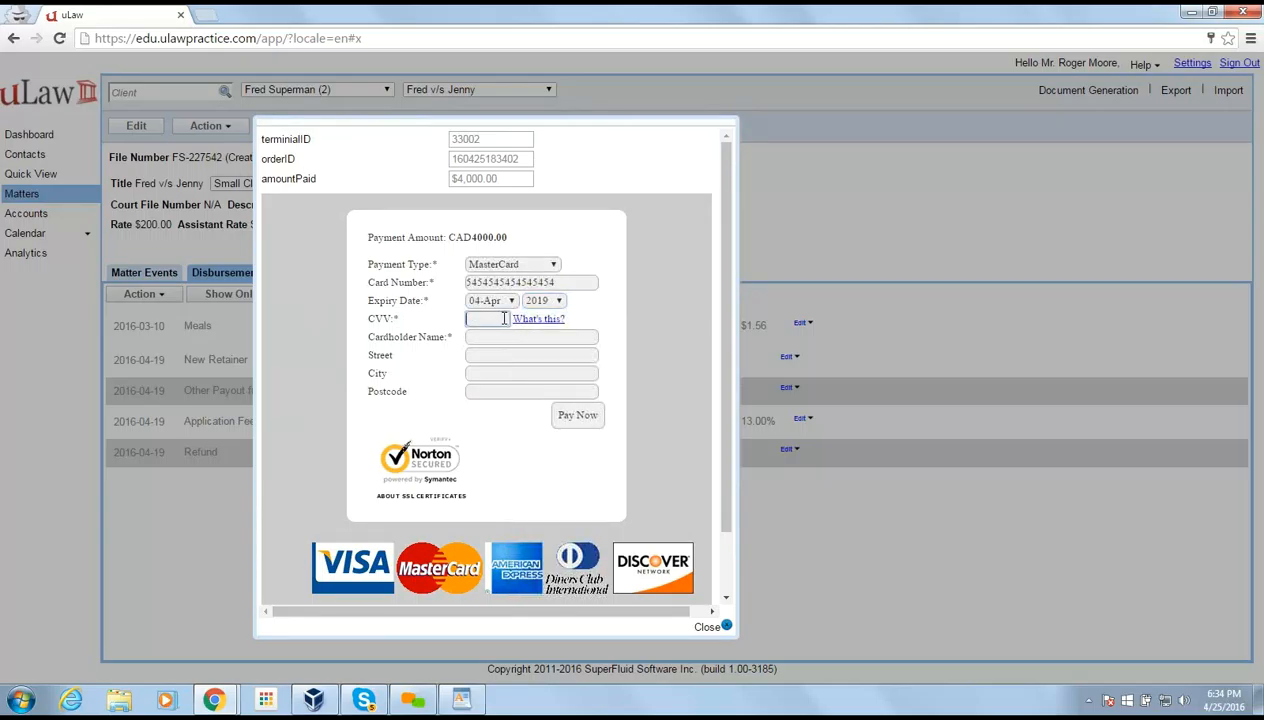
left_click(523, 336)
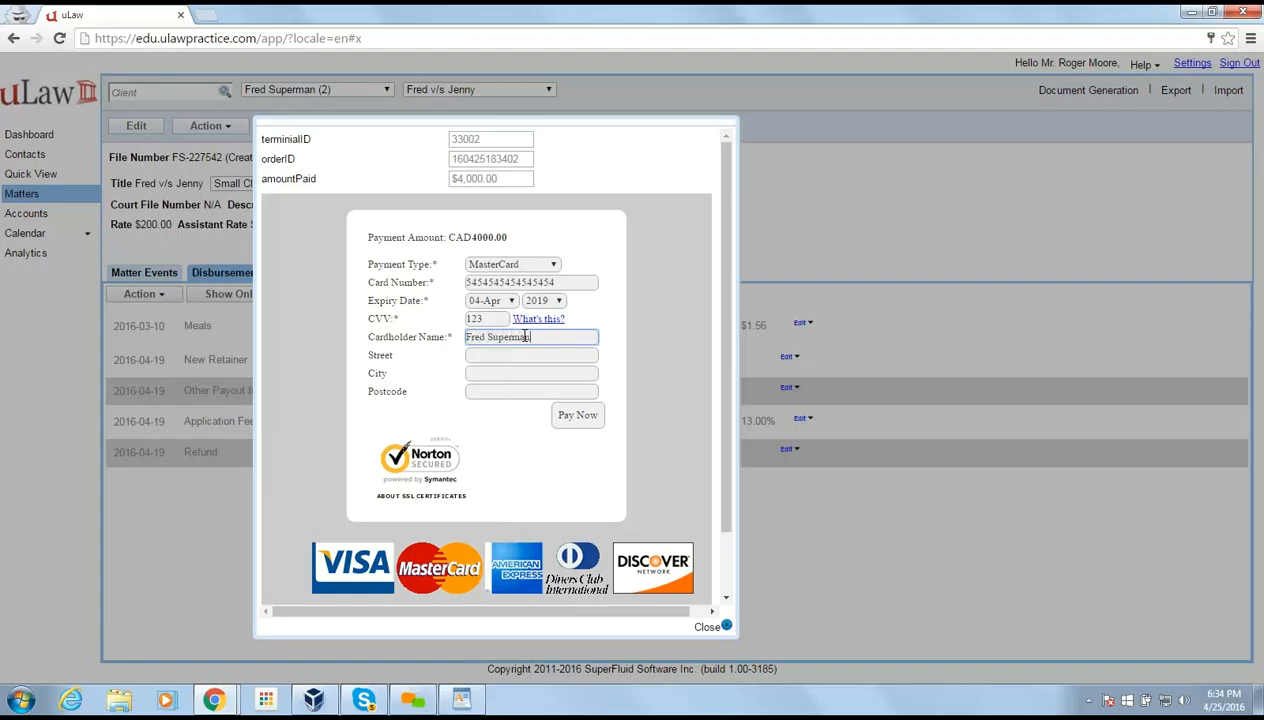
left_click(575, 416)
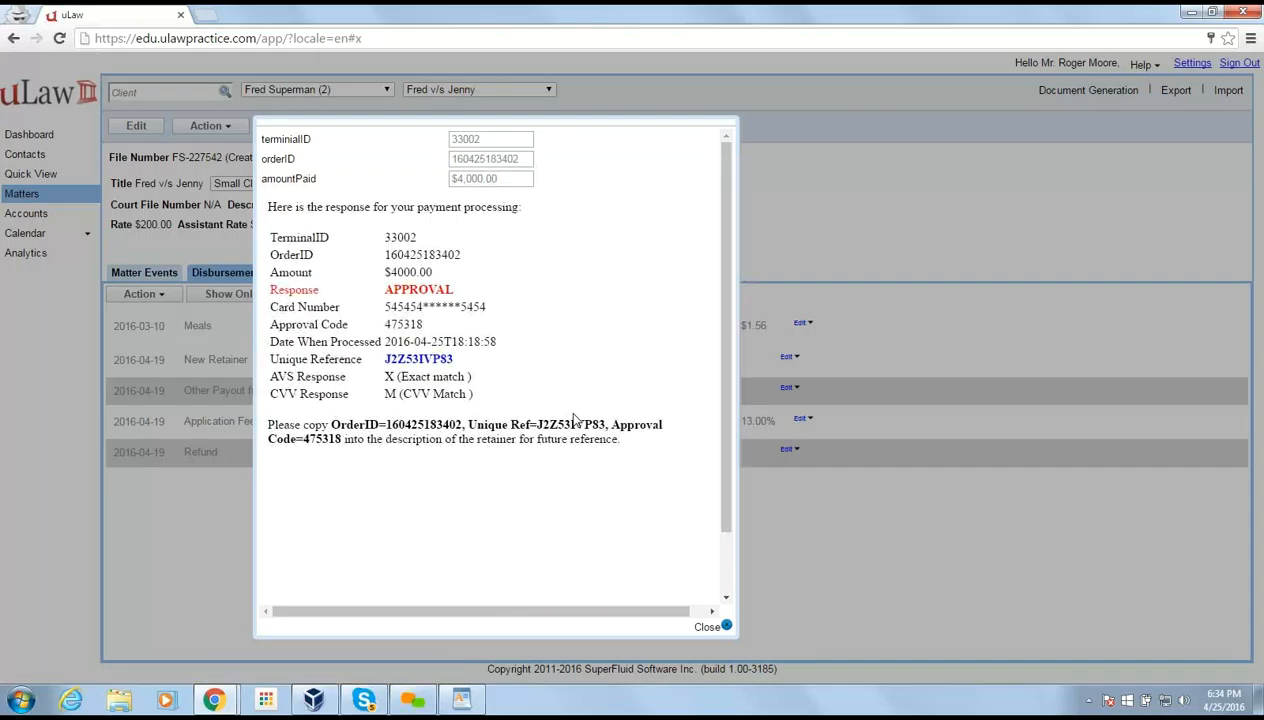
- Copy the unique reference from the payment response and paste it into the retainer's payment reference field
double_click(411, 360)
key("ctrl+c")
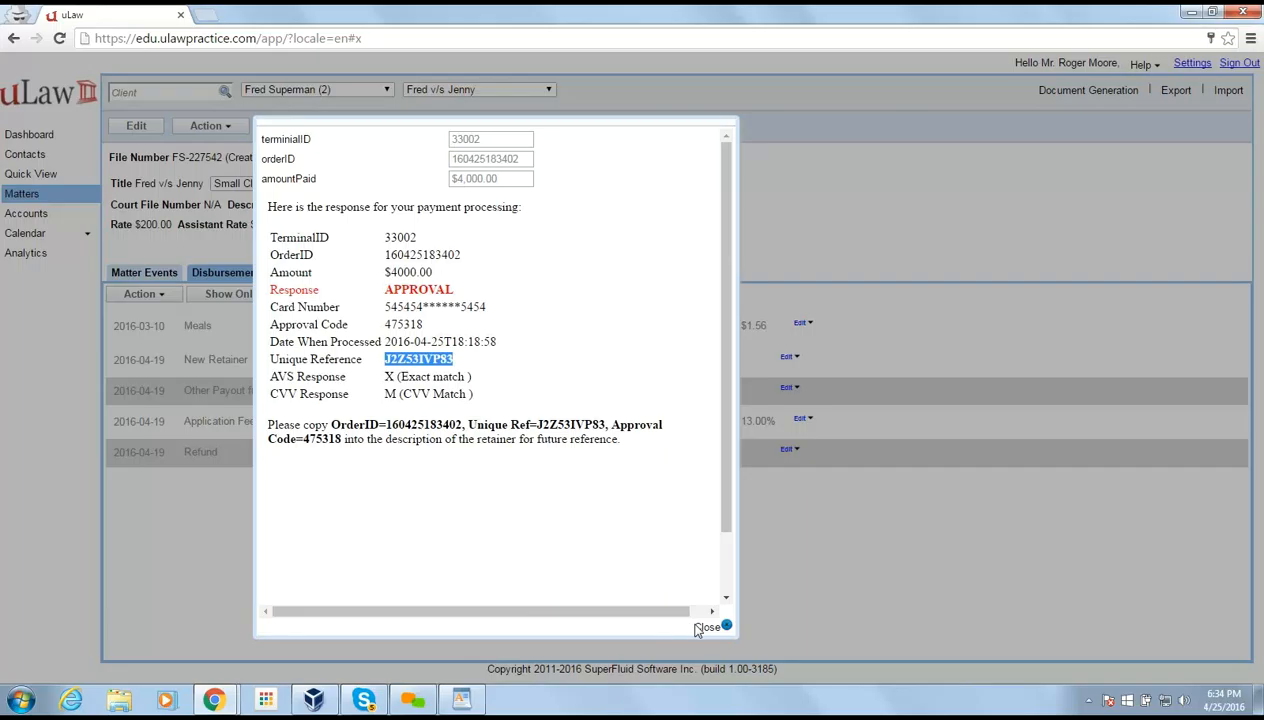
left_click(726, 627)
left_click(537, 262)
key("ctrl+v")
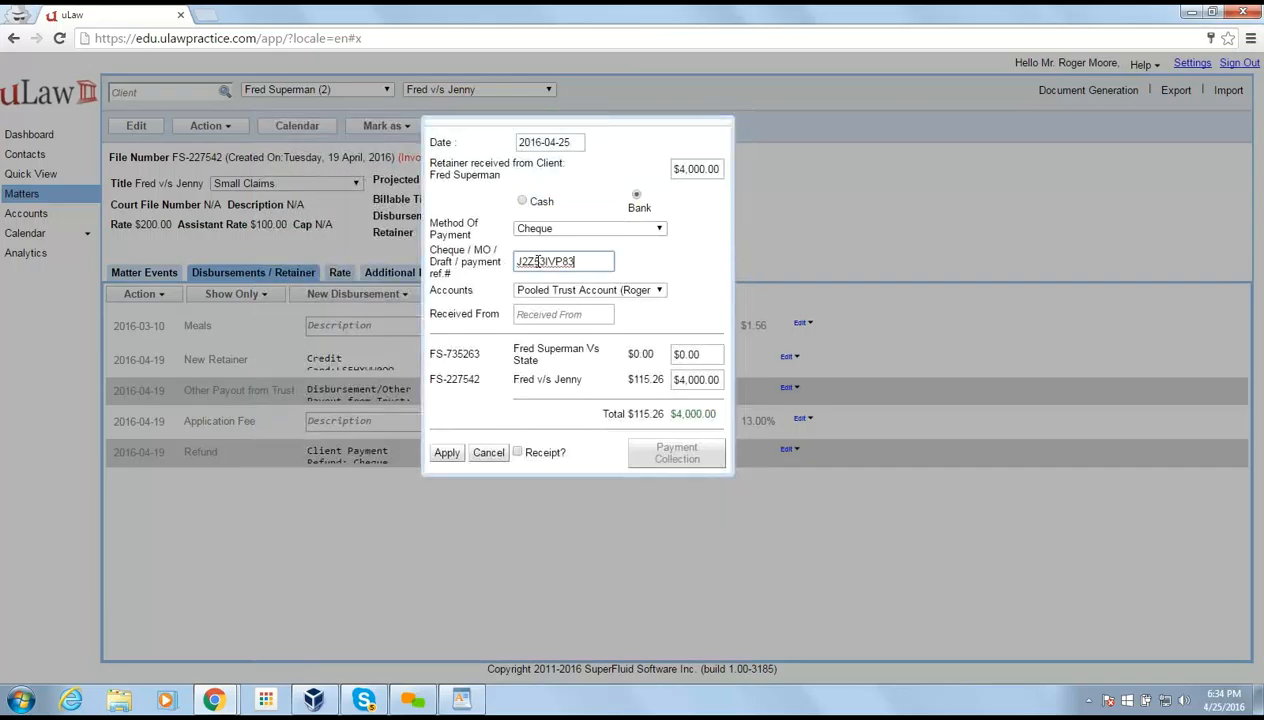
- Set the retainer's method of payment to Credit Card, enter the payer's name as received from, and apply the retainer
left_click(615, 232)
left_click(543, 308)
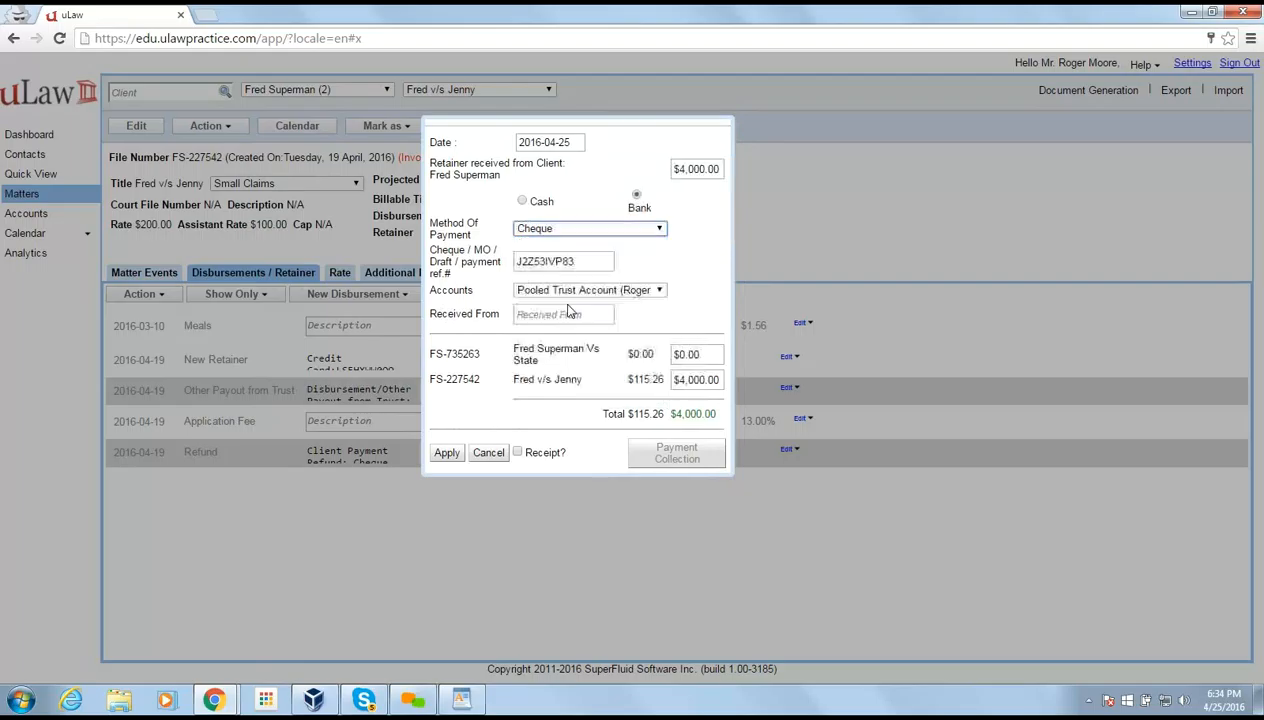
left_click(545, 316)
left_click(545, 316)
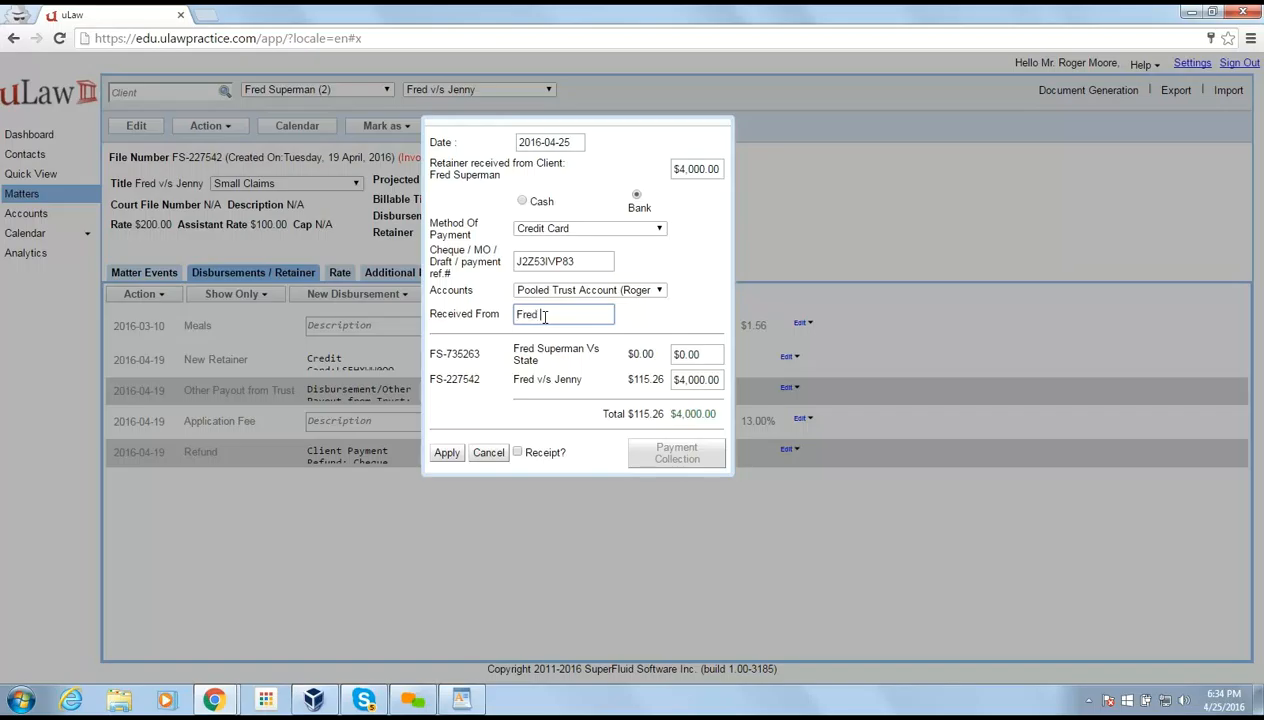
left_click(446, 455)
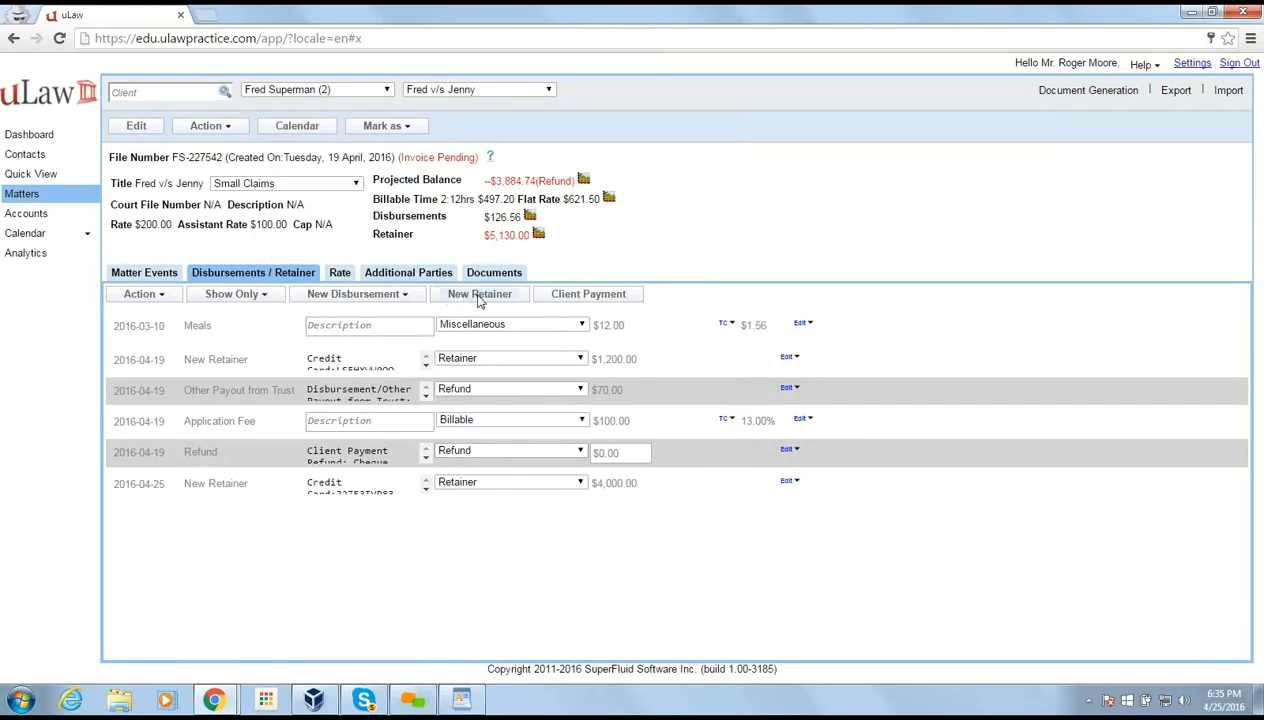
- Review the payment collection account settings and the WordPad guide on setting up the shared secret, and return to uLaw
left_click(1190, 63)
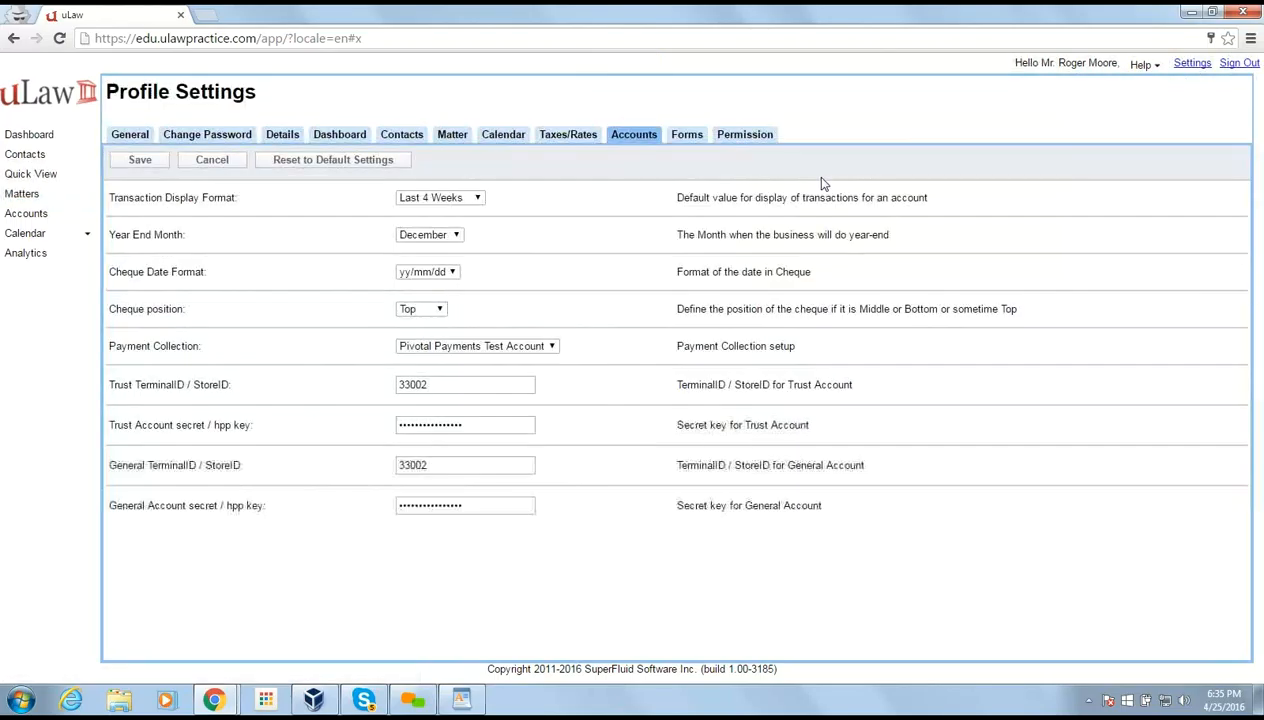
left_click(466, 701)
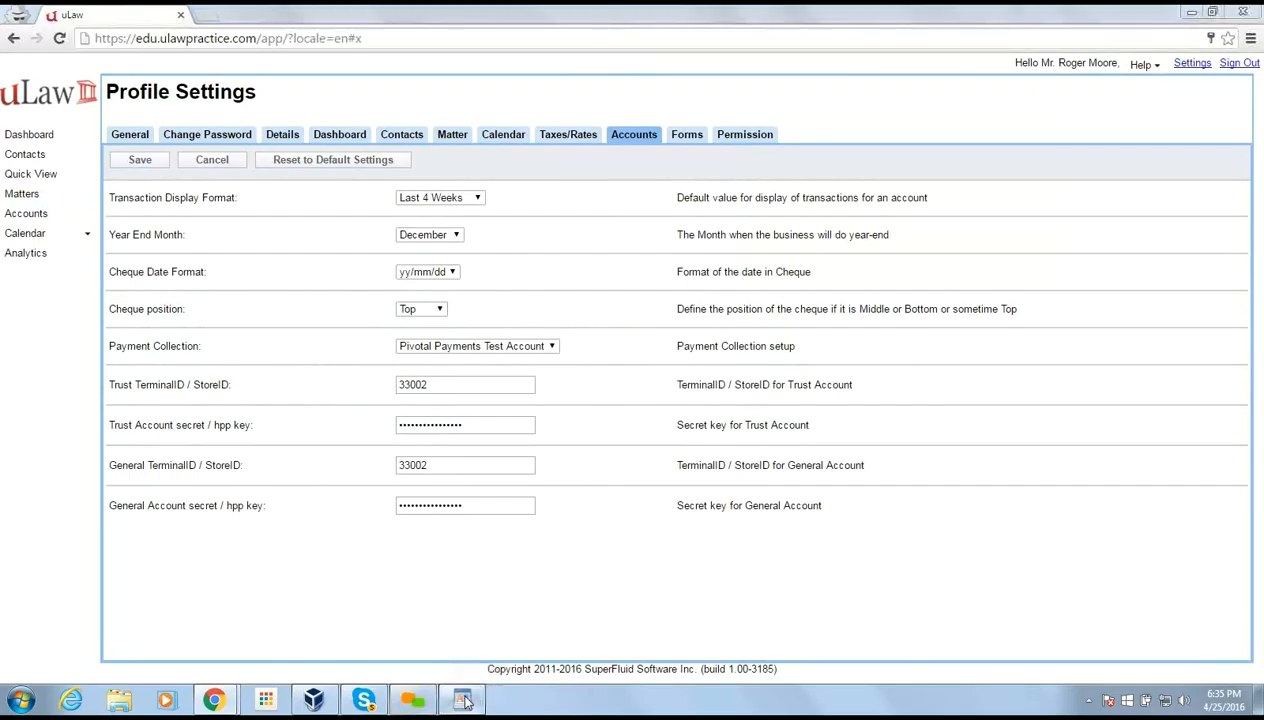
scroll(553, 437, "up", 10)
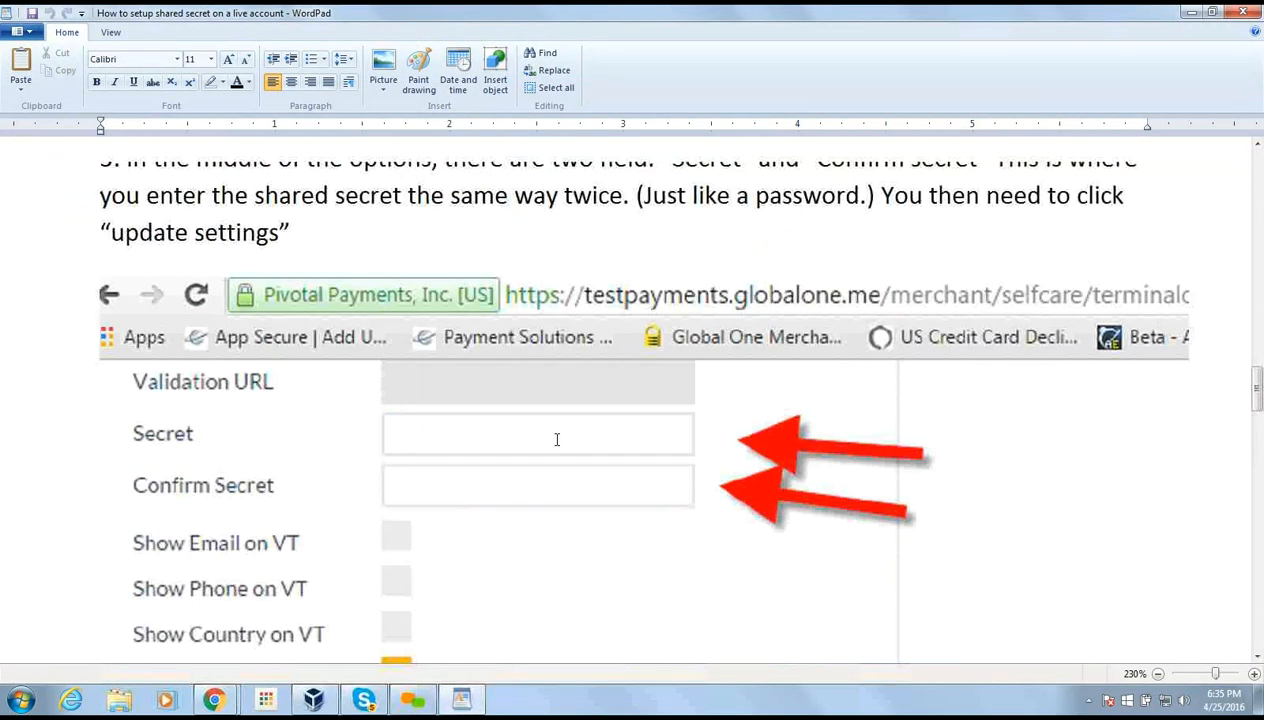
left_click(1191, 17)
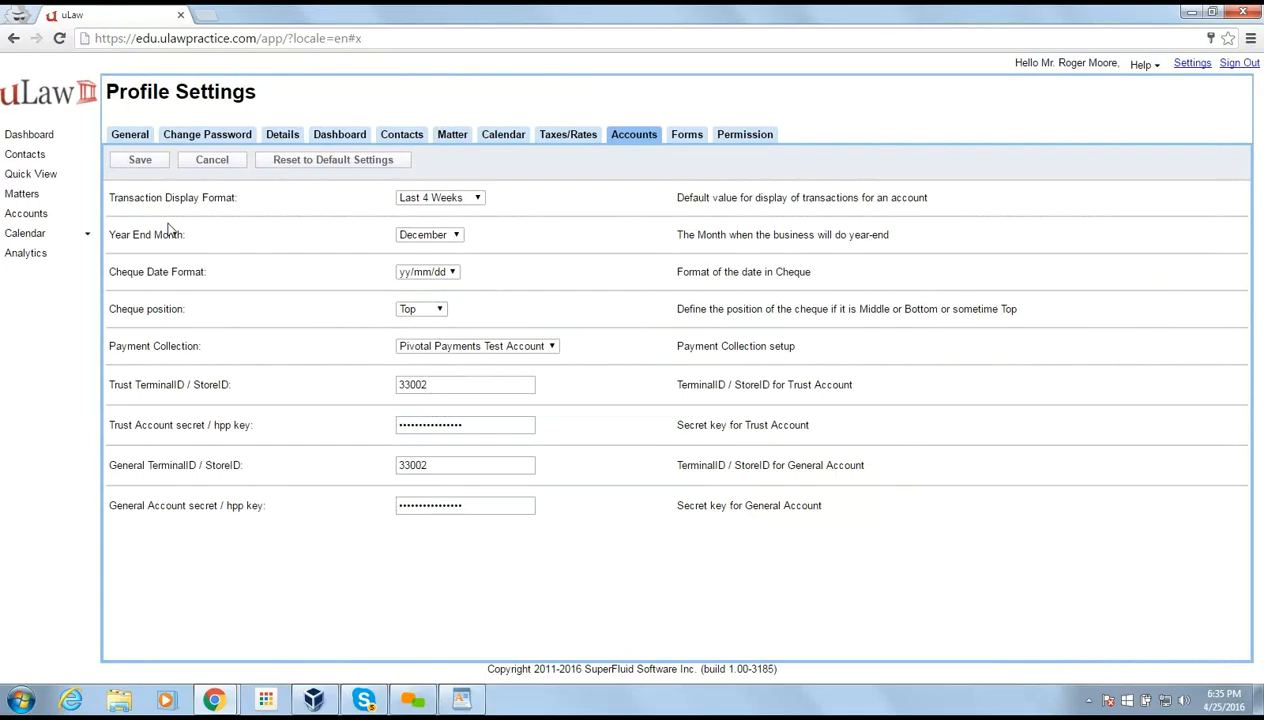
- Try a $0.01 payment collection from the Pooled Trust Account, validate its fields, start collecting, and close the form
left_click(30, 213)
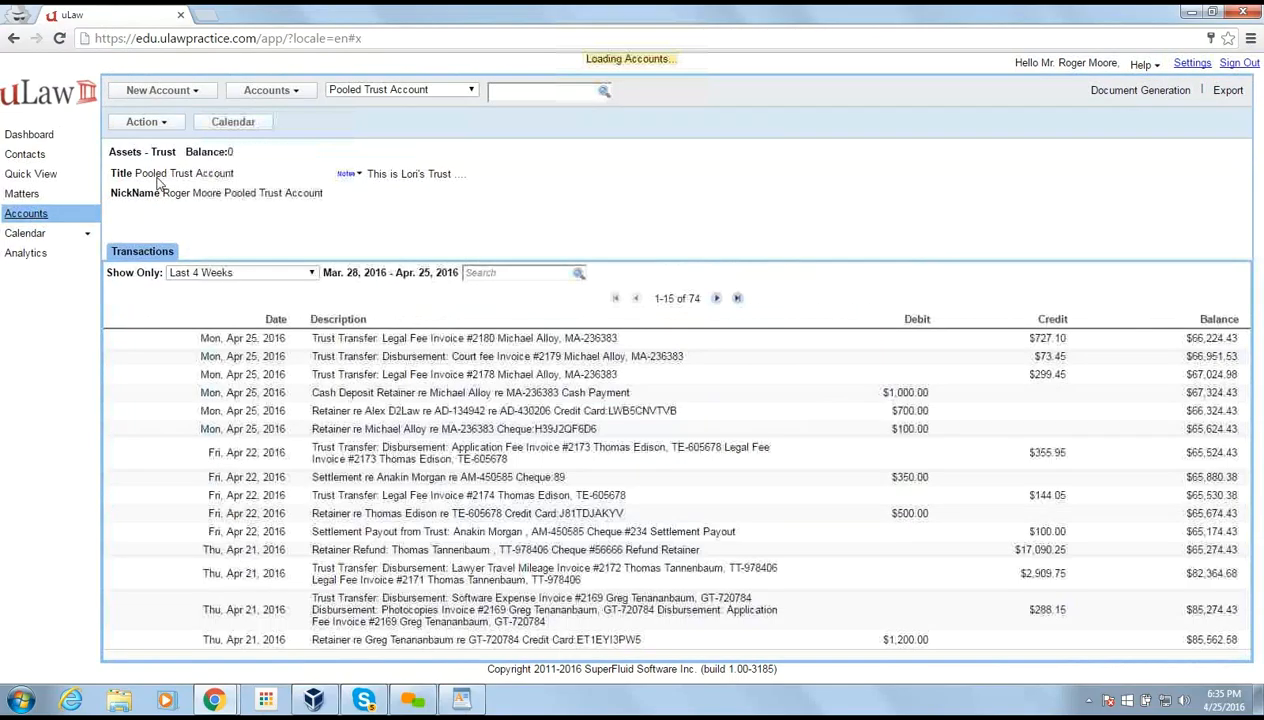
left_click(150, 122)
mouse_move(175, 228)
left_click(247, 218)
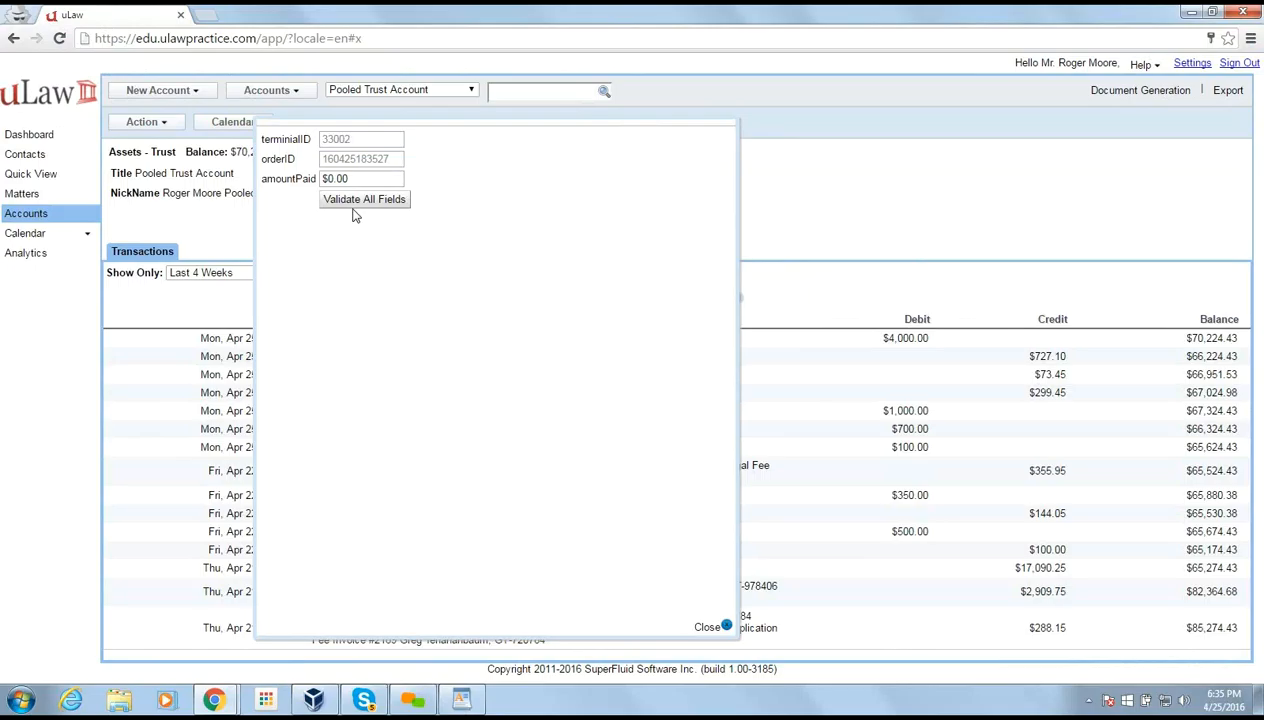
left_click(354, 180)
left_click(385, 199)
left_click(347, 218)
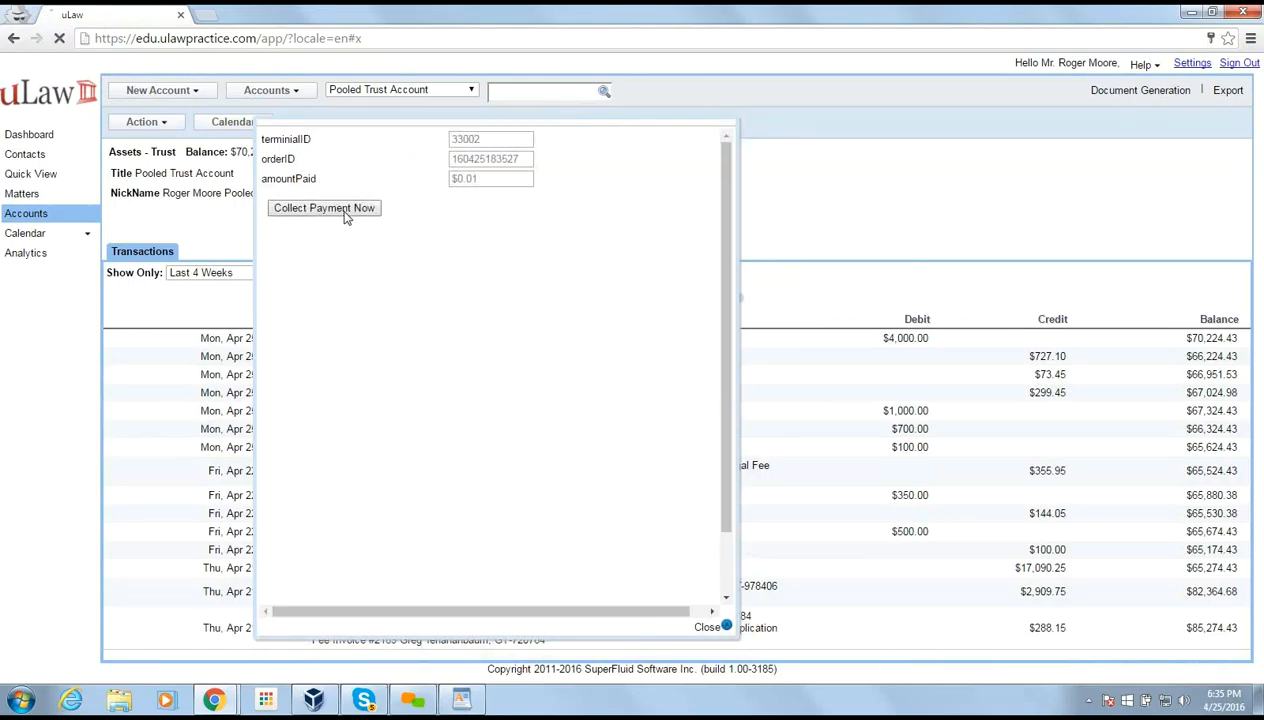
left_click(720, 626)
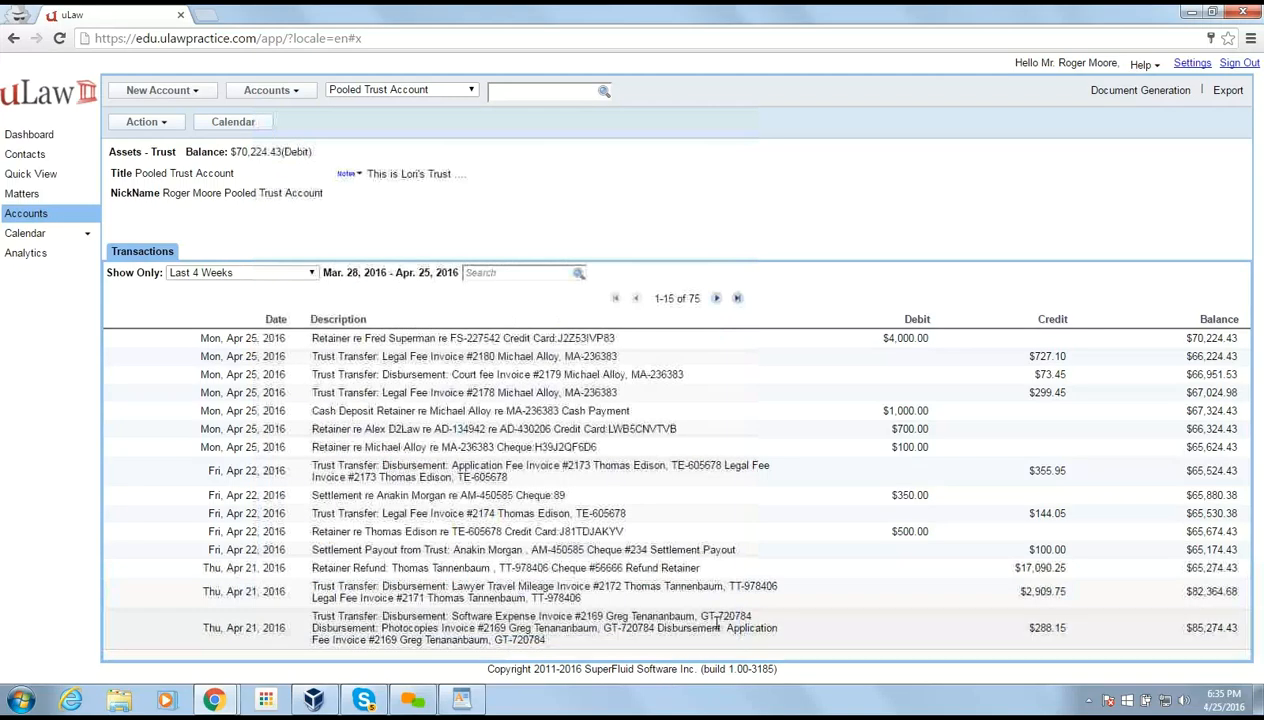
- Return to the matter, view the client payment form with its payment collection option, and cancel it
left_click(22, 194)
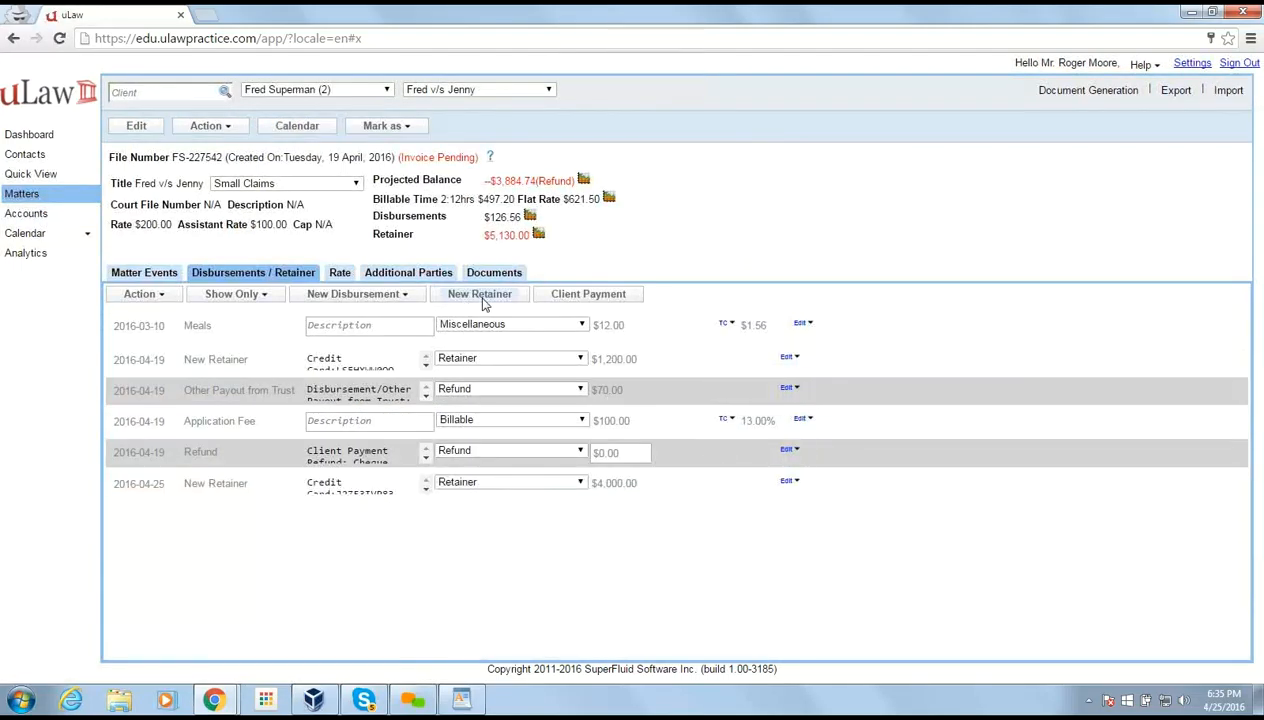
left_click(589, 295)
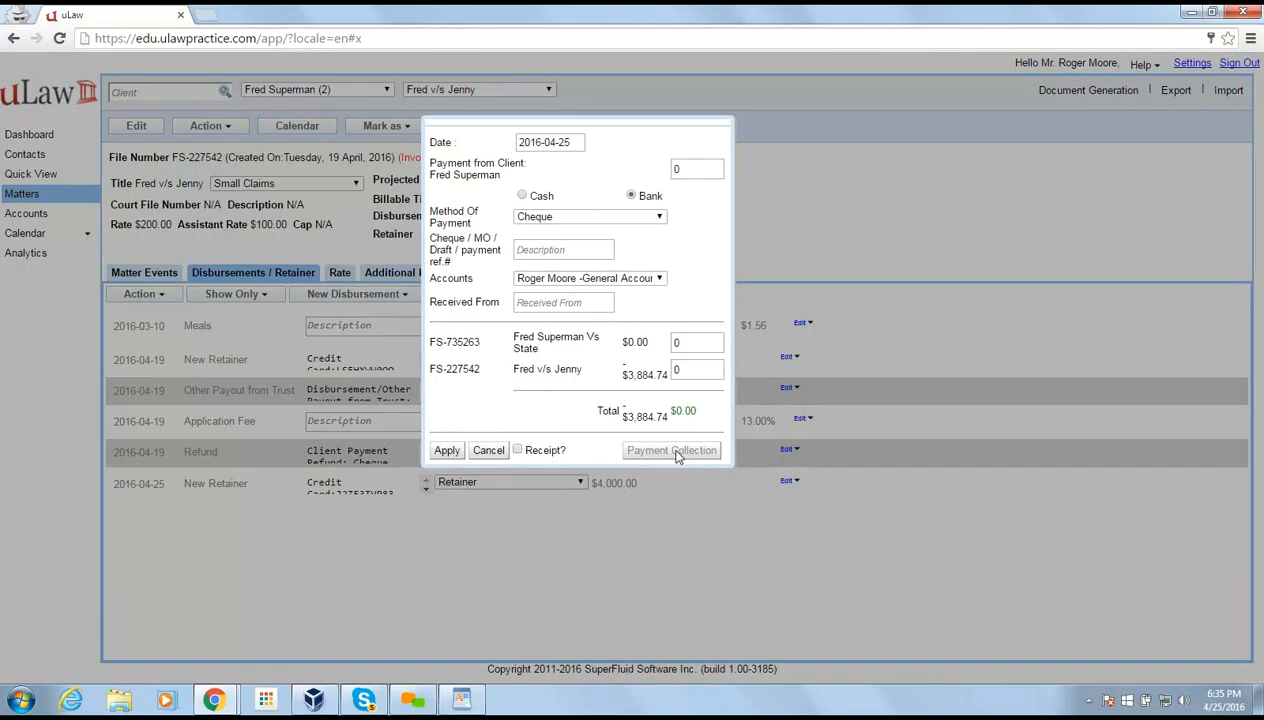
left_click(489, 450)
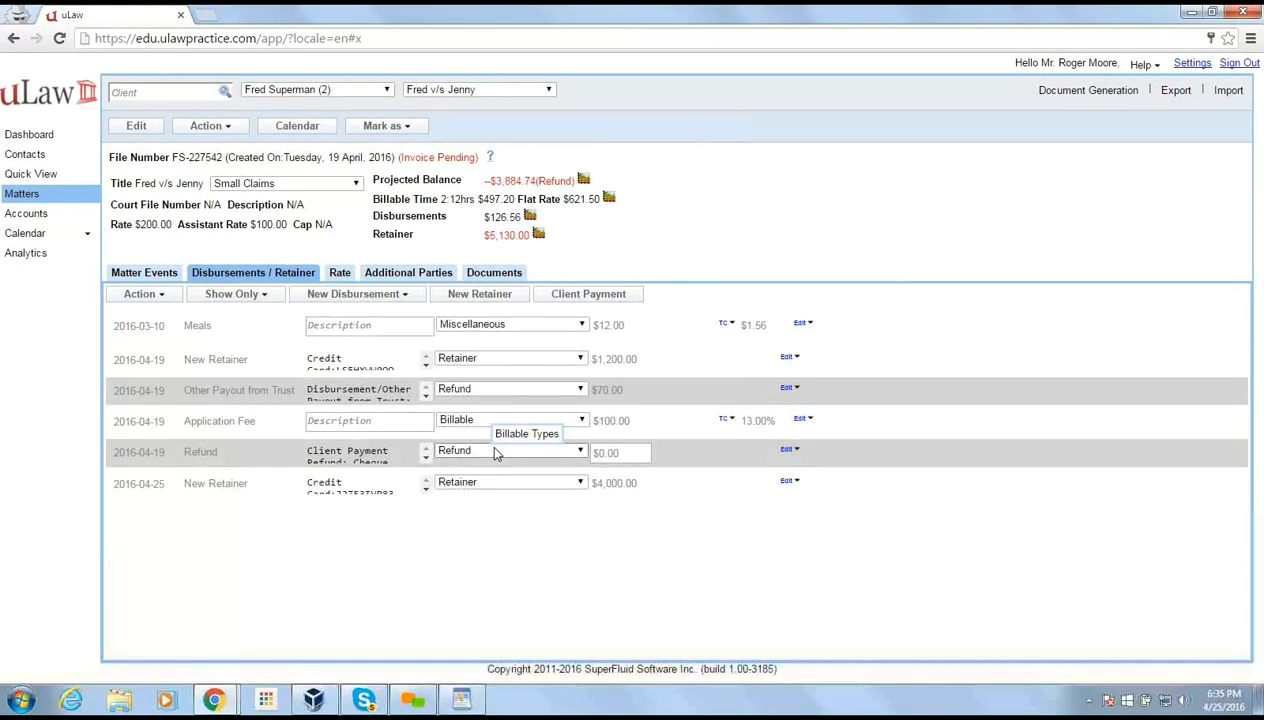